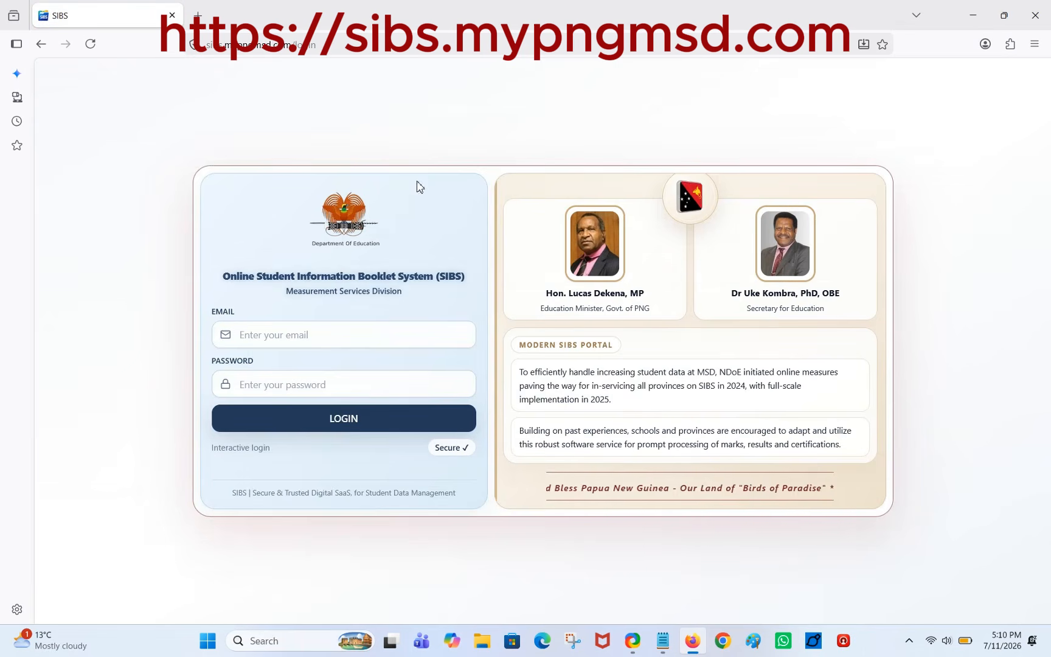
Select the EMAIL field on the SIBS login page to enter the school email.
click(272, 335)
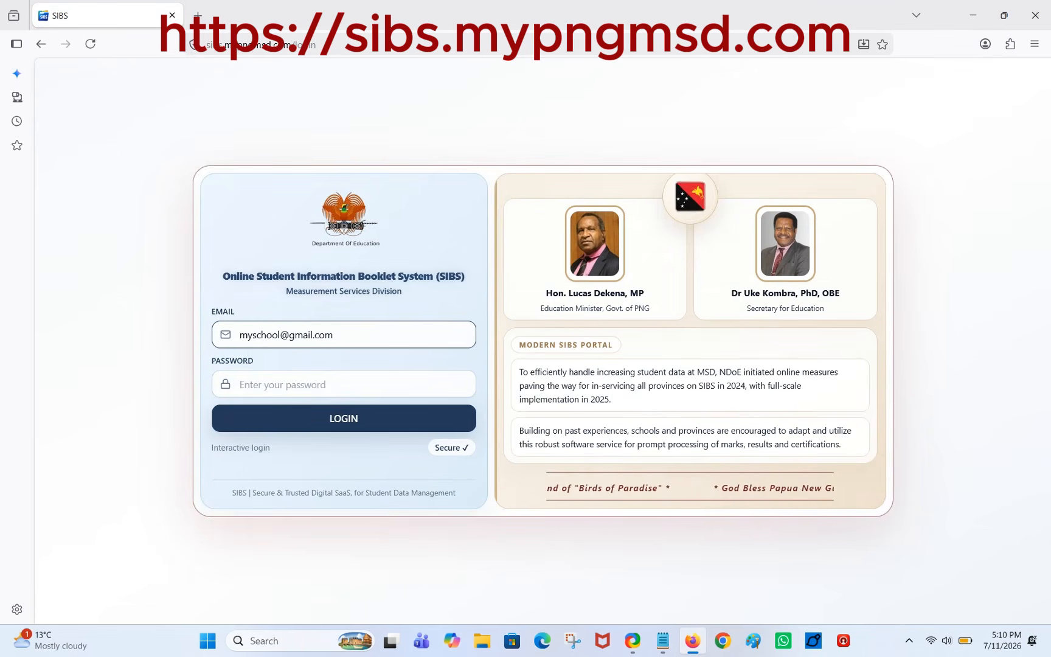
Enter the school account's email address and password on the SIBS login page.
key(Tab)
text(•••••••••••)
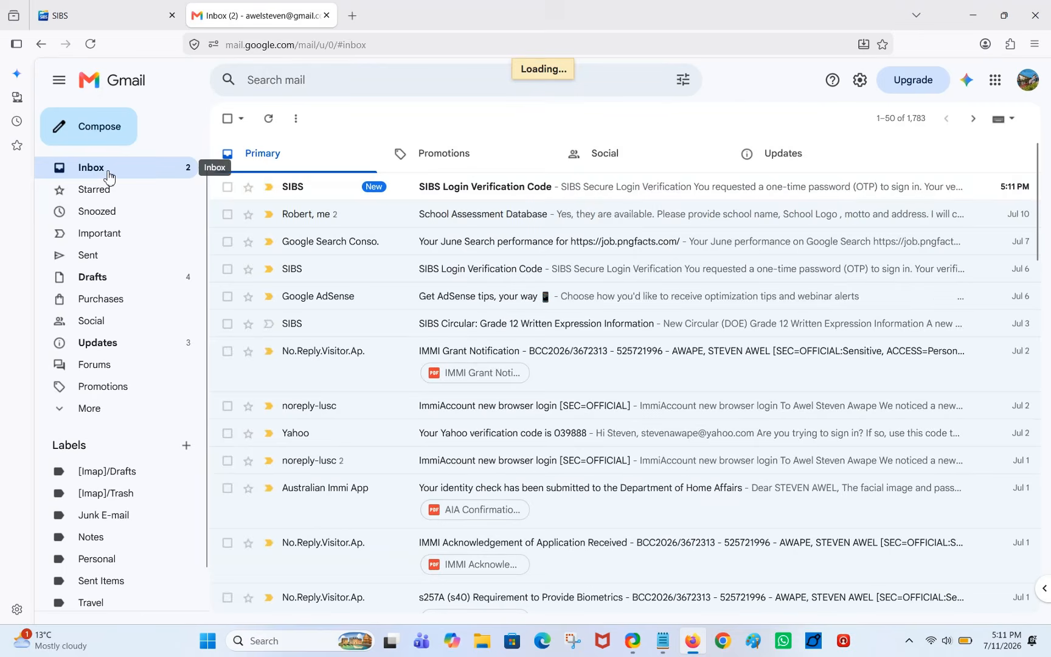
Copy the six-digit code from the SIBS verification email, paste it in SIBS and verify.
click(519, 187)
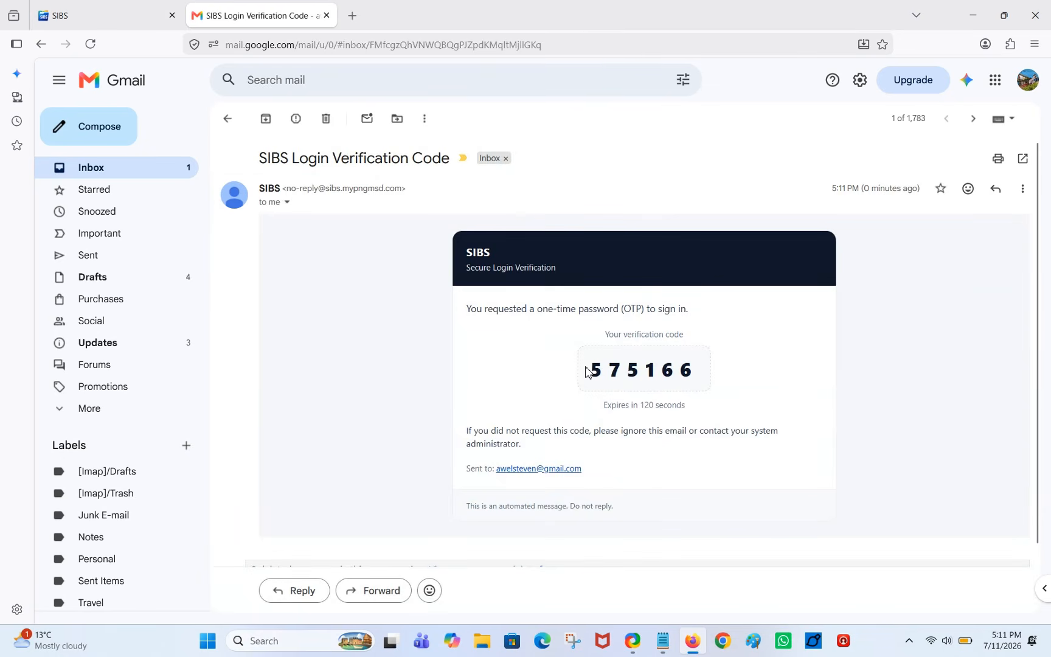
drag(582, 373, 746, 373)
key(ctrl+c)
click(103, 15)
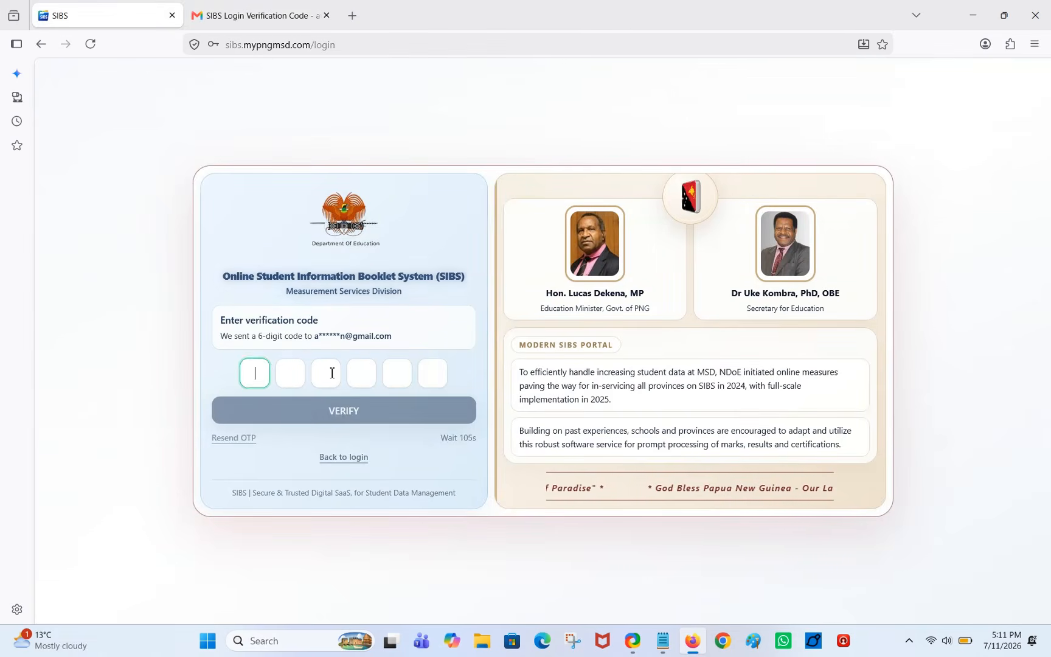
key(ctrl+v)
click(364, 416)
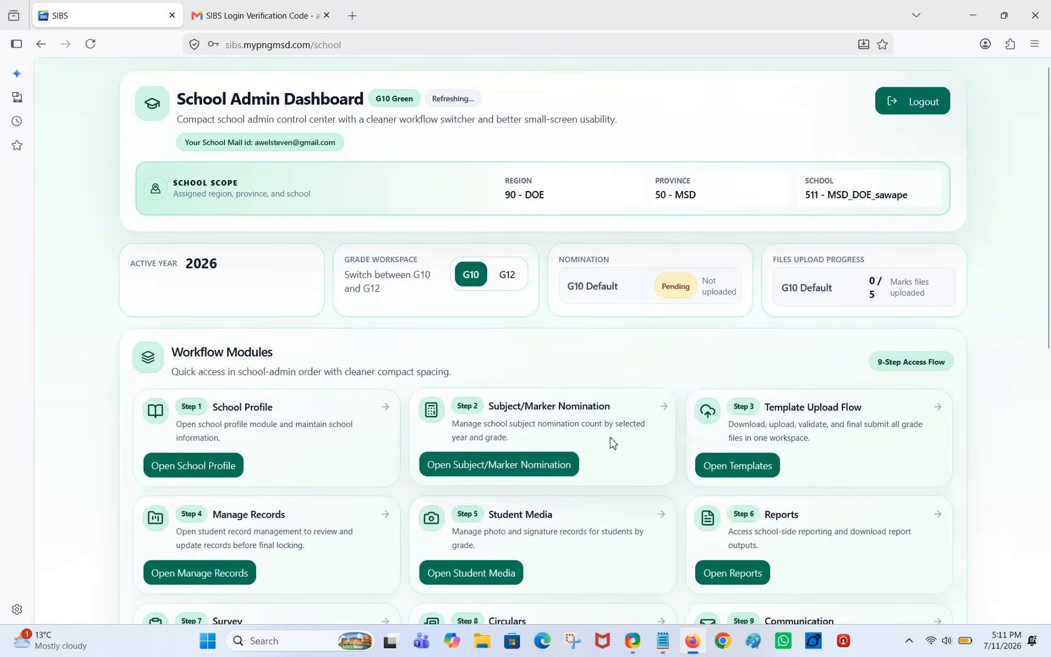
scroll(610, 442, down, 2)
scroll(610, 442, down, 2)
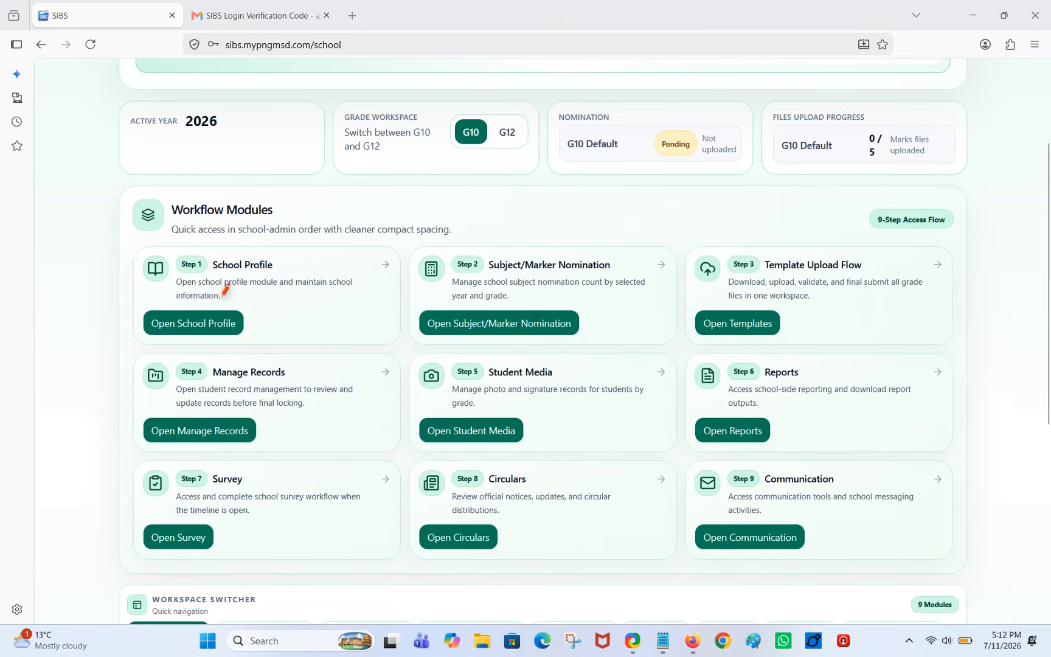
drag(255, 326, 333, 272)
drag(595, 329, 665, 268)
drag(821, 330, 880, 286)
drag(270, 457, 296, 432)
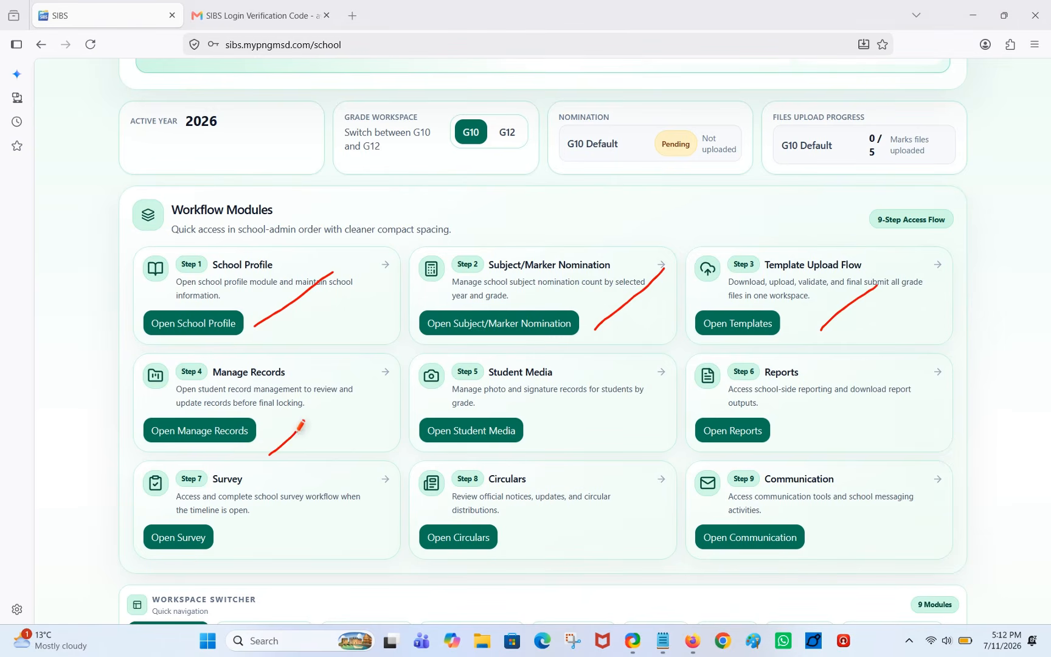
drag(553, 444, 582, 425)
drag(811, 443, 863, 418)
drag(215, 548, 253, 532)
drag(547, 554, 587, 520)
drag(850, 543, 888, 517)
key(e)
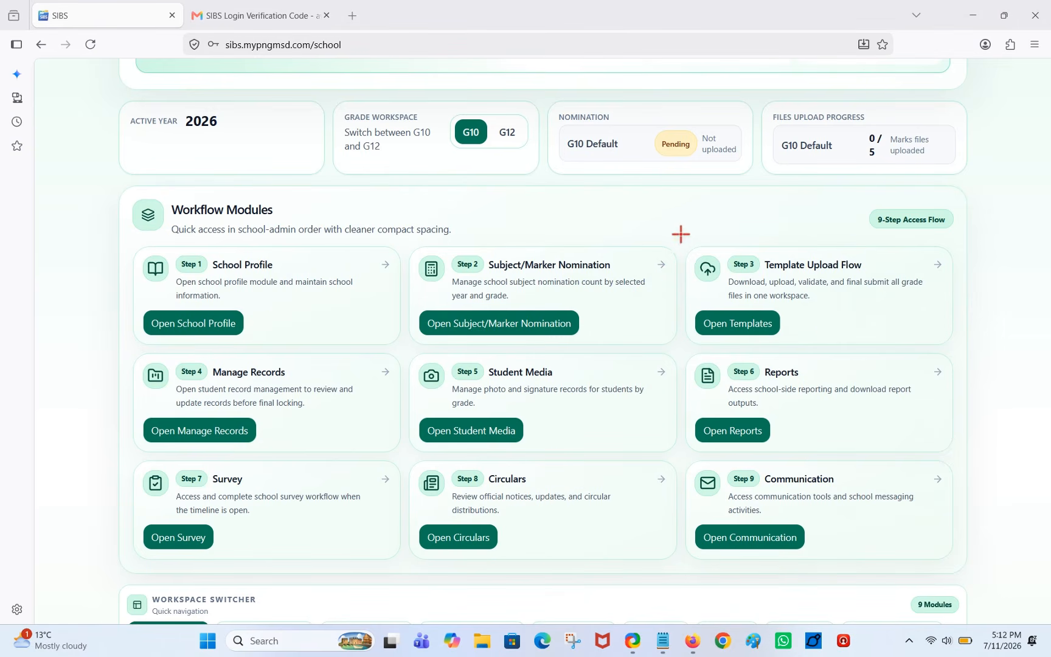
mouse_move(681, 233)
mouse_down()
mouse_move(682, 293)
mouse_move(965, 356)
mouse_up()
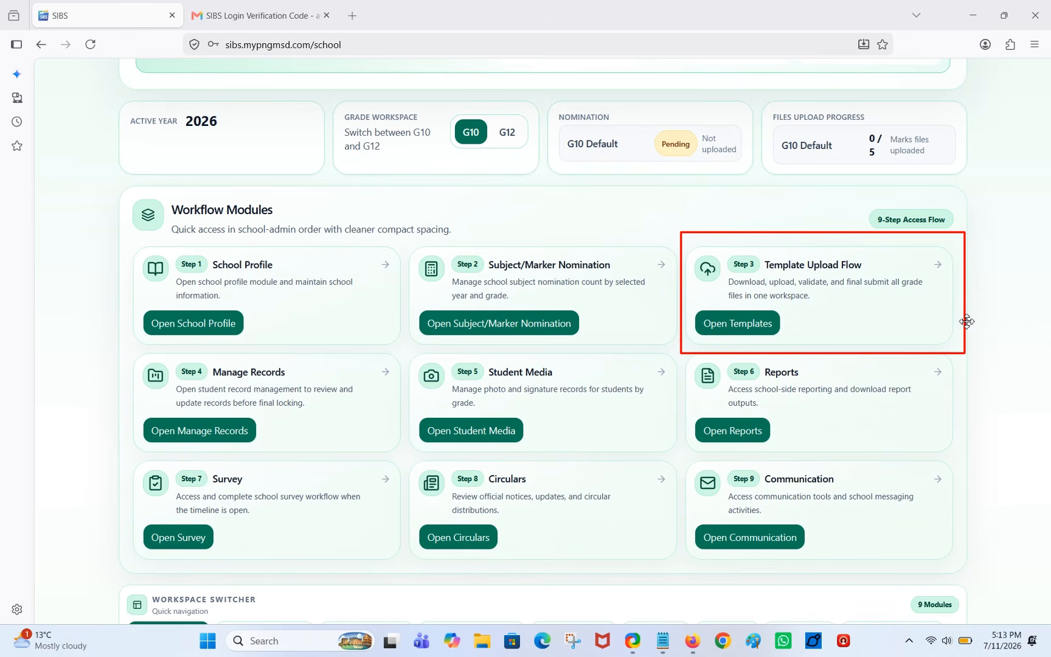
key(t)
key(r)
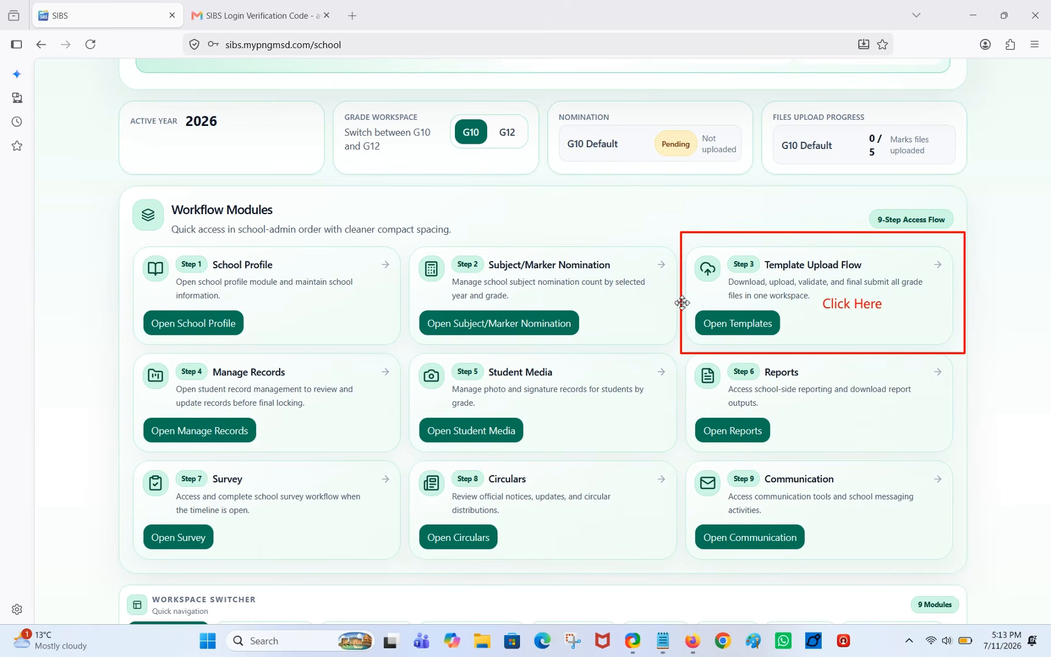
key(a)
drag(807, 300, 774, 314)
Go to Templates & Uploads and bring up the nomination template download options.
key(Escape)
click(777, 321)
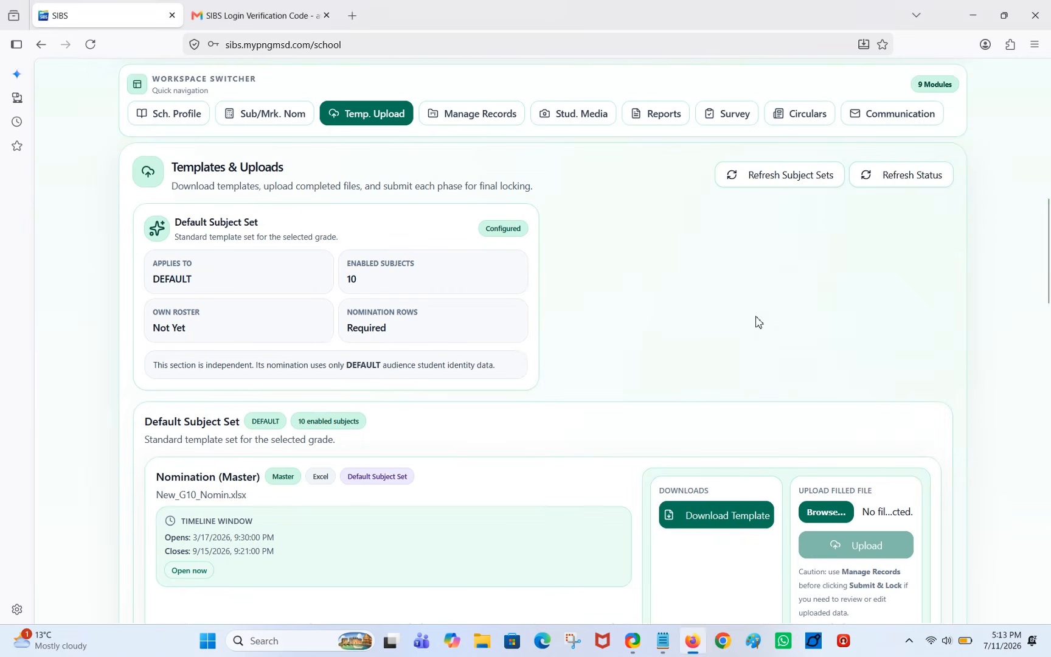
key(a)
mouse_move(630, 409)
mouse_down()
mouse_move(682, 459)
mouse_move(699, 501)
mouse_up()
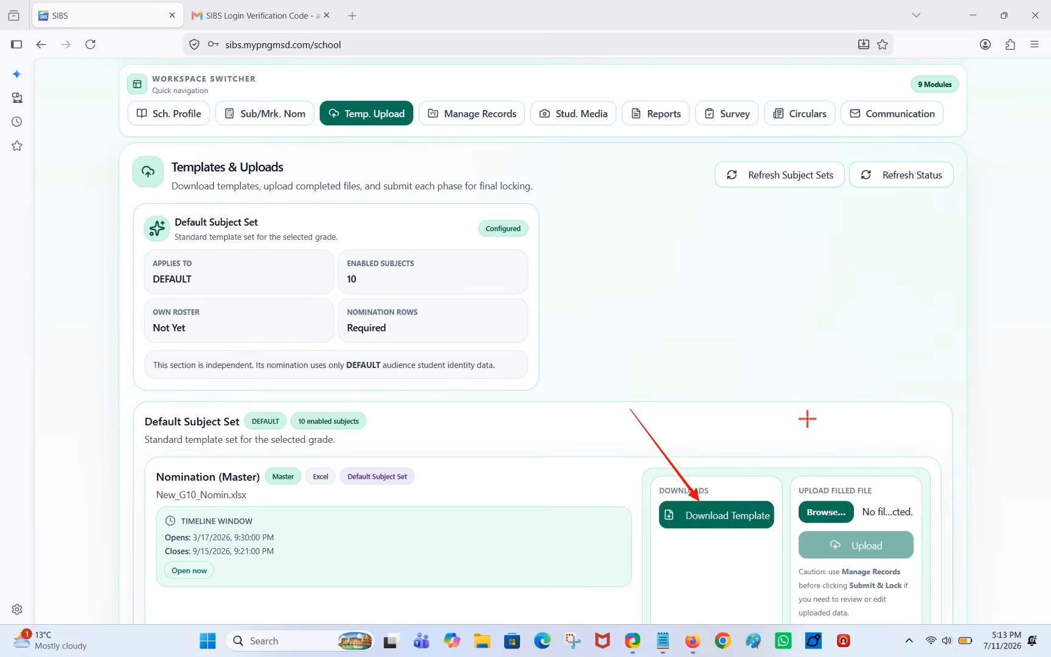
key(Escape)
click(733, 508)
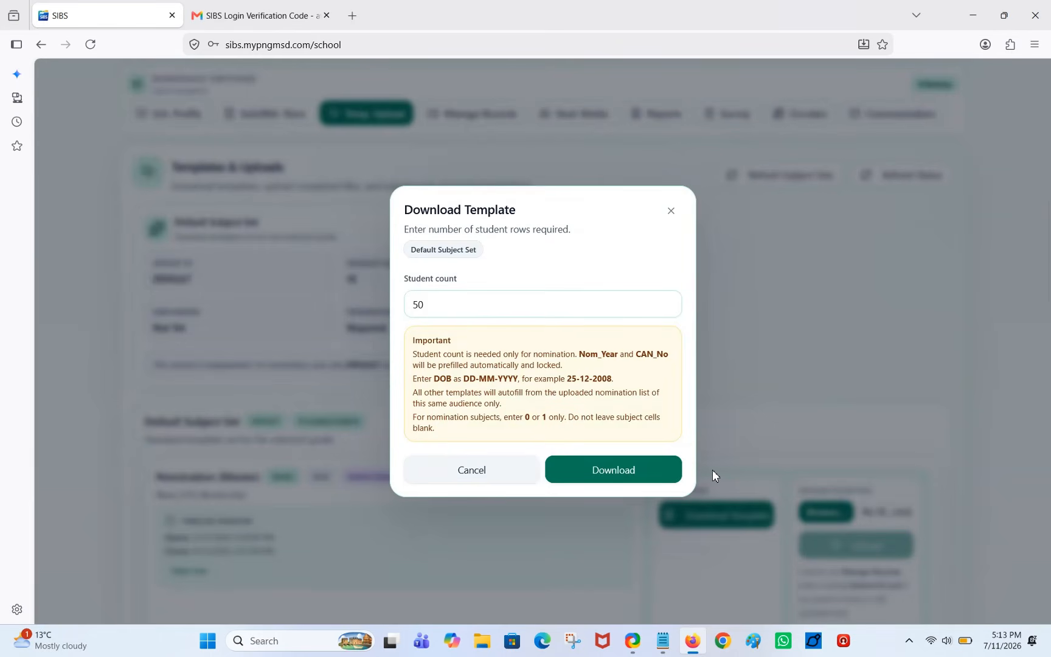
Download the nomination template with a student count of 100.
key(a)
drag(688, 298, 446, 304)
key(Escape)
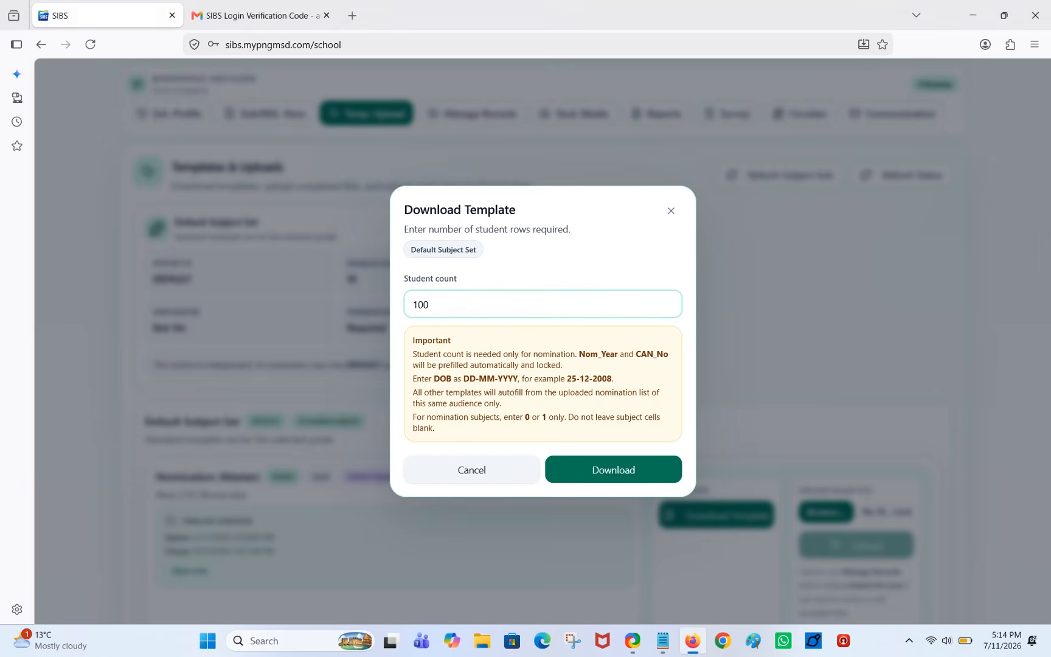
key(ctrl+alt+g)
key(a)
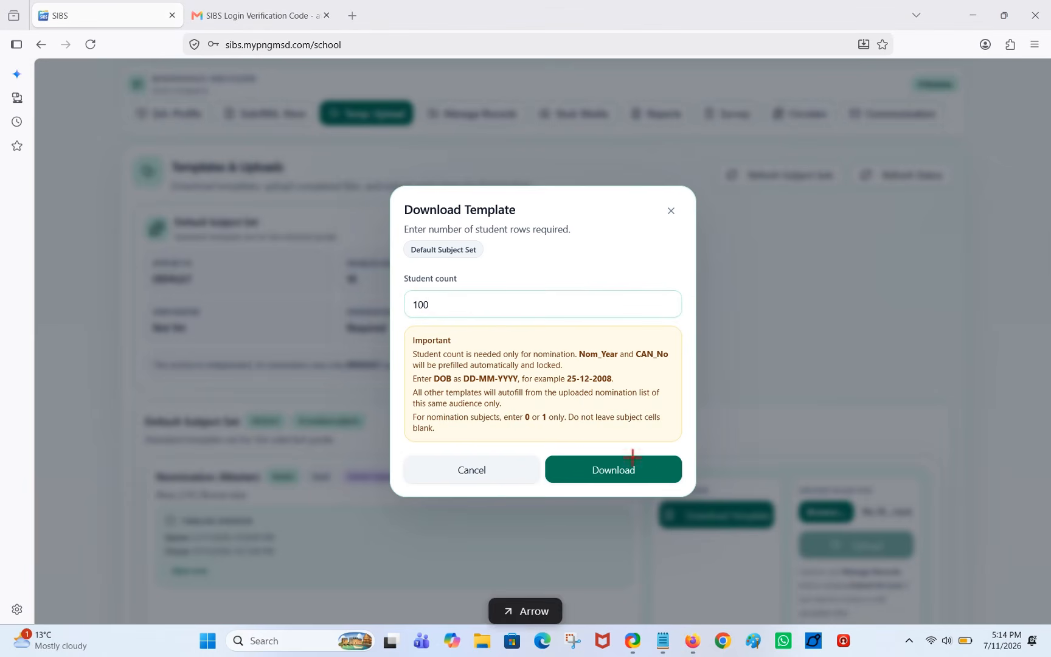
drag(547, 355, 595, 453)
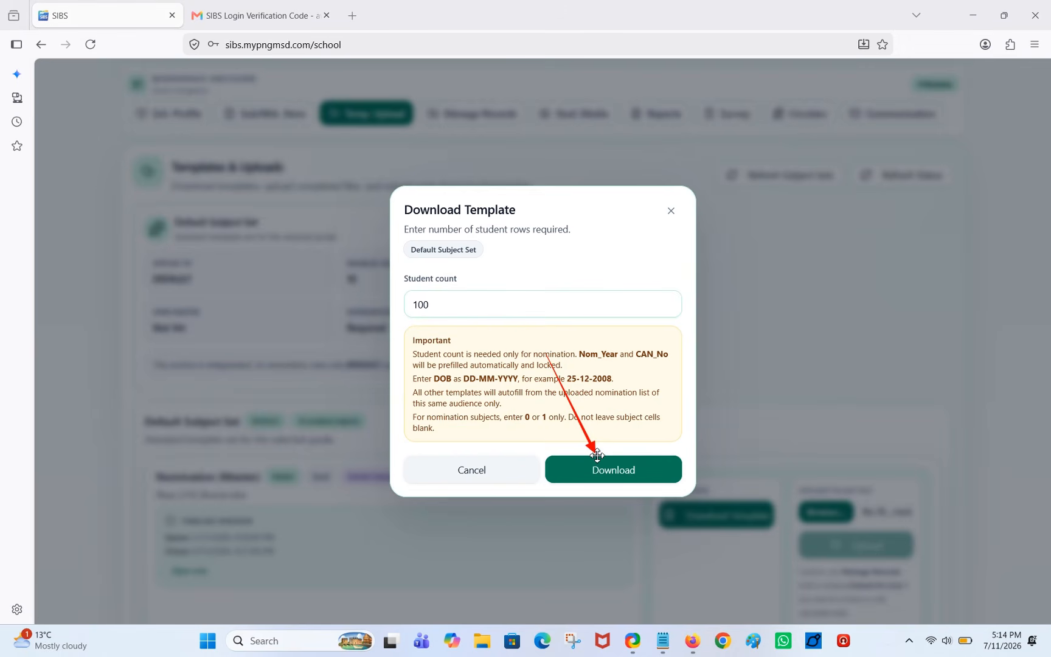
key(Escape)
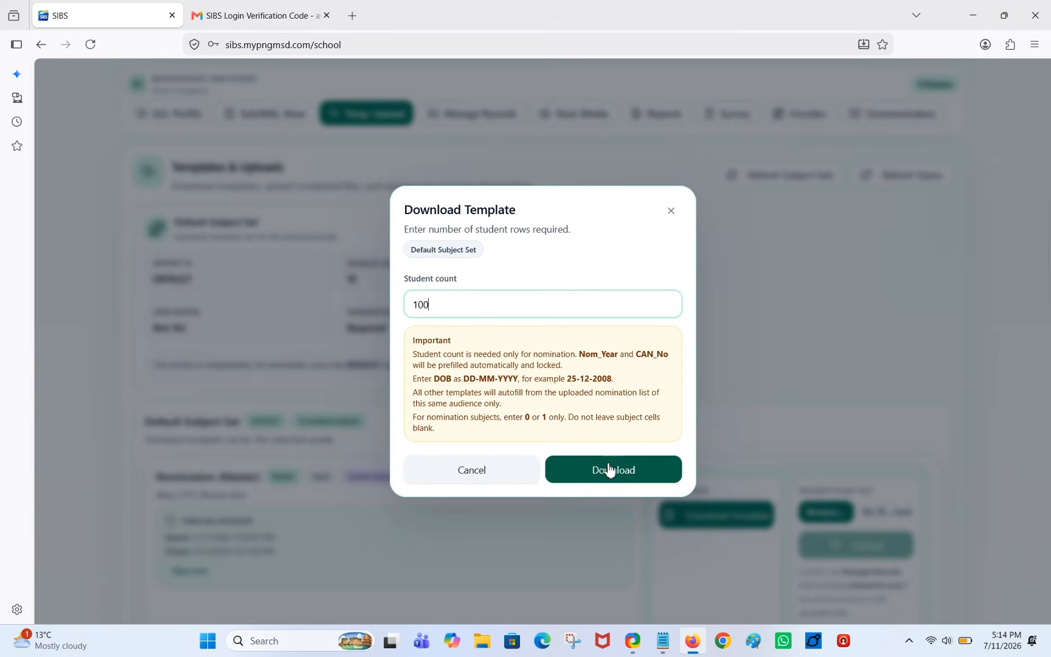
click(608, 469)
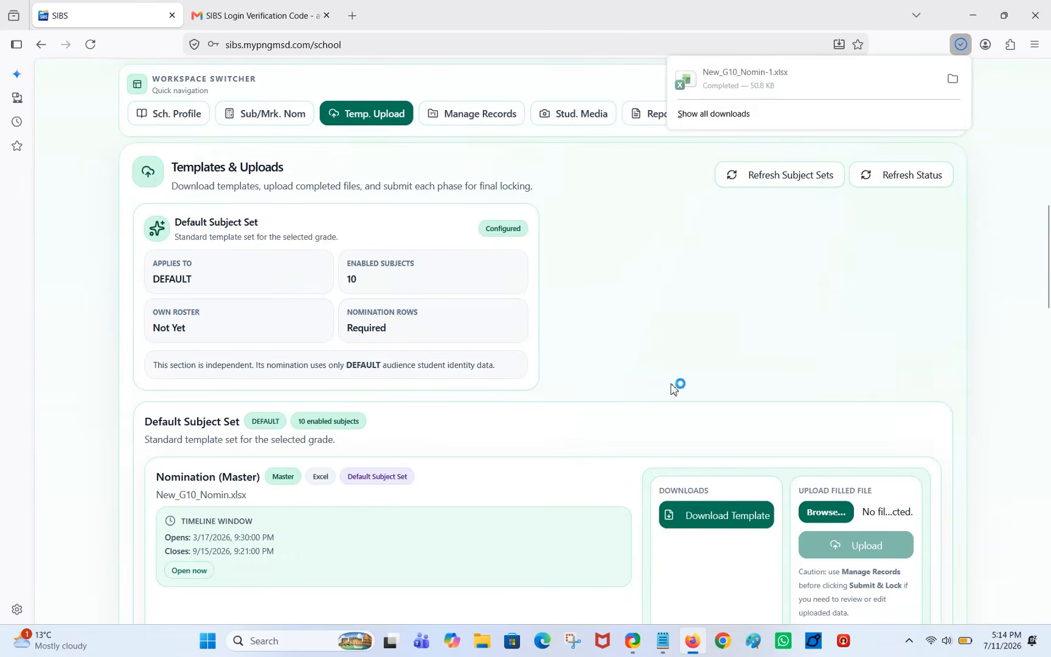
Open the downloaded New_G10_Nomin-1.xlsx from the browser's downloads panel.
key(ctrl+shift+a)
key(a)
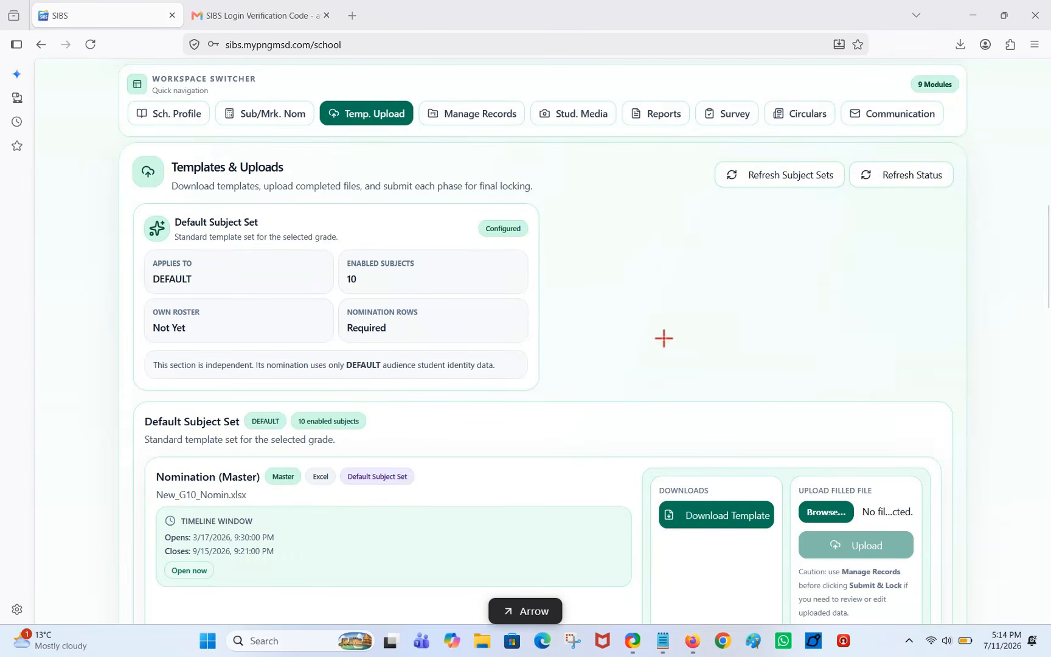
mouse_move(632, 367)
mouse_down()
mouse_move(831, 150)
mouse_move(964, 42)
mouse_move(955, 53)
mouse_up()
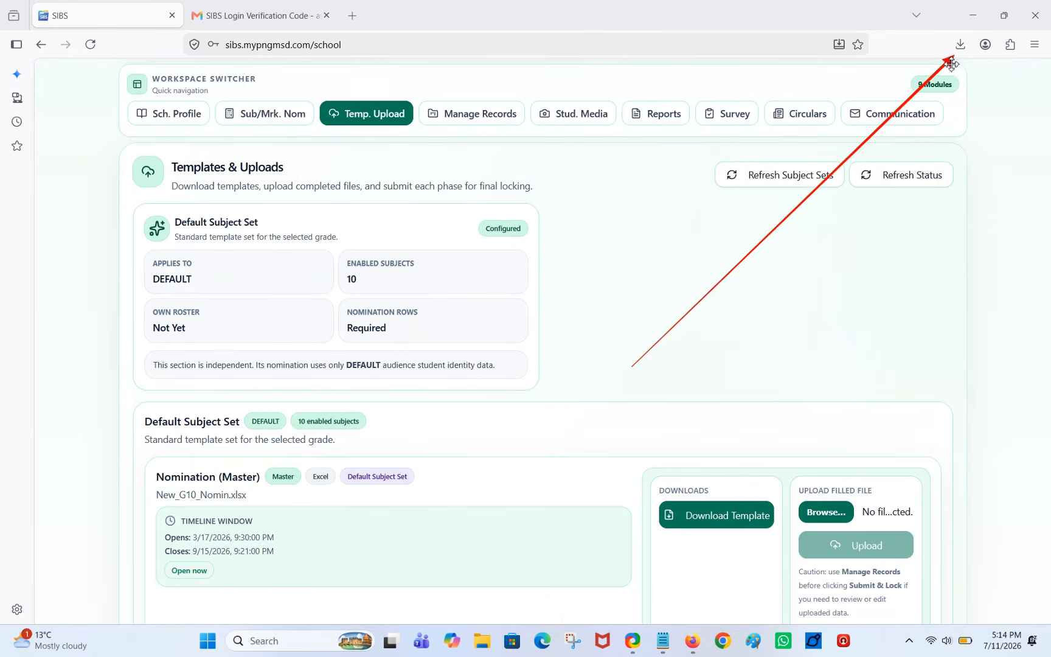
click(960, 44)
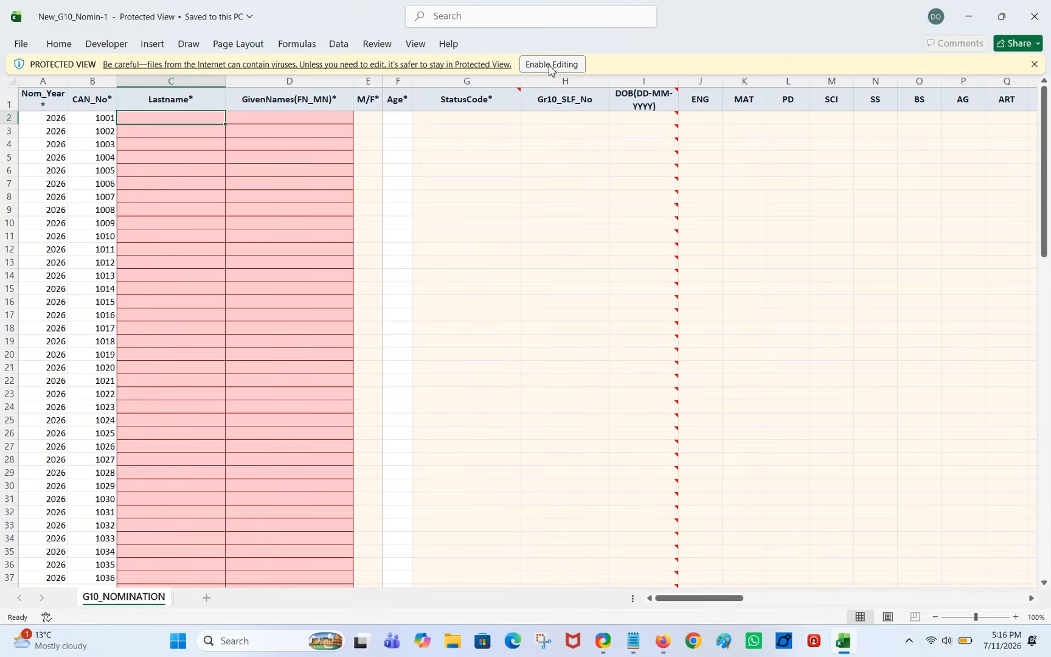
Enable editing on the Protected View bar of New_G10_Nomin-1.xlsx.
mouse_move(520, 47)
mouse_down()
mouse_move(503, 91)
mouse_move(535, 48)
mouse_move(492, 44)
mouse_up()
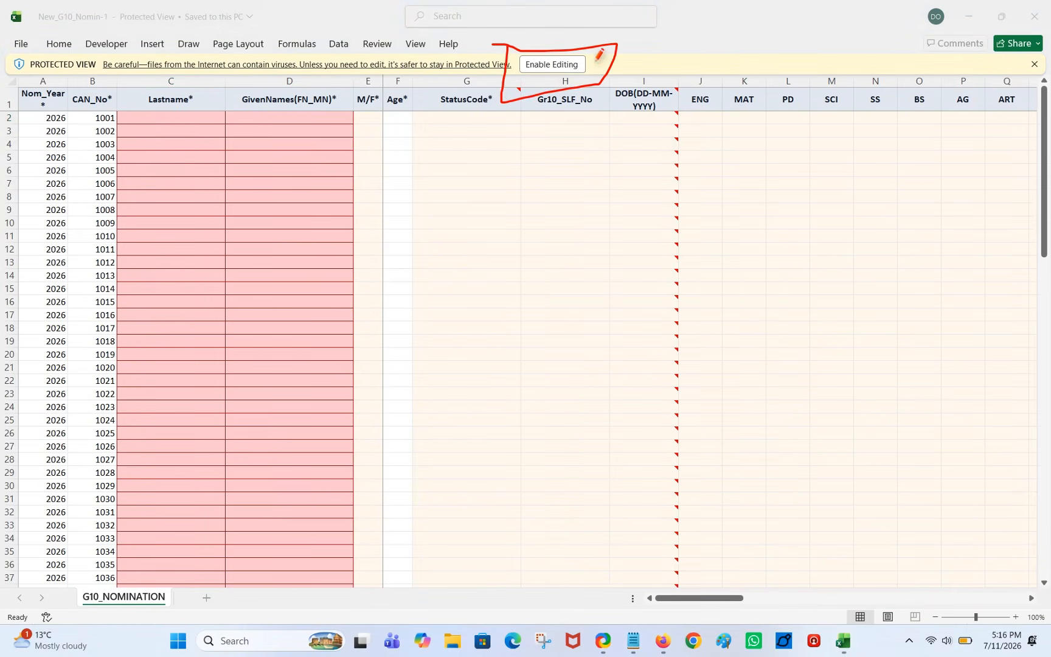
drag(595, 60, 662, 31)
key(Escape)
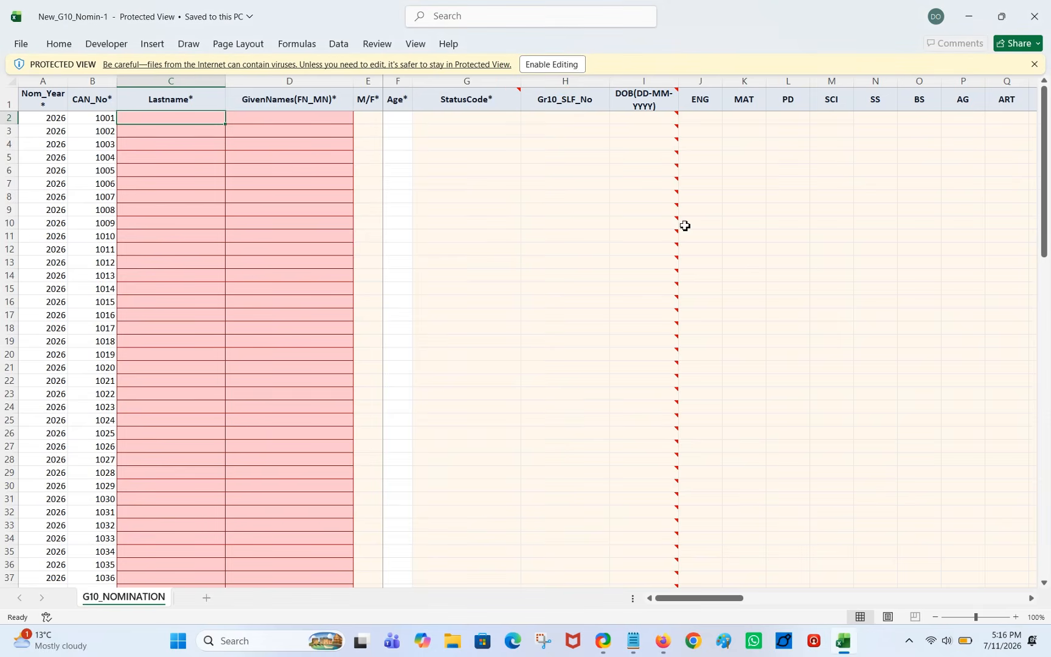
click(552, 64)
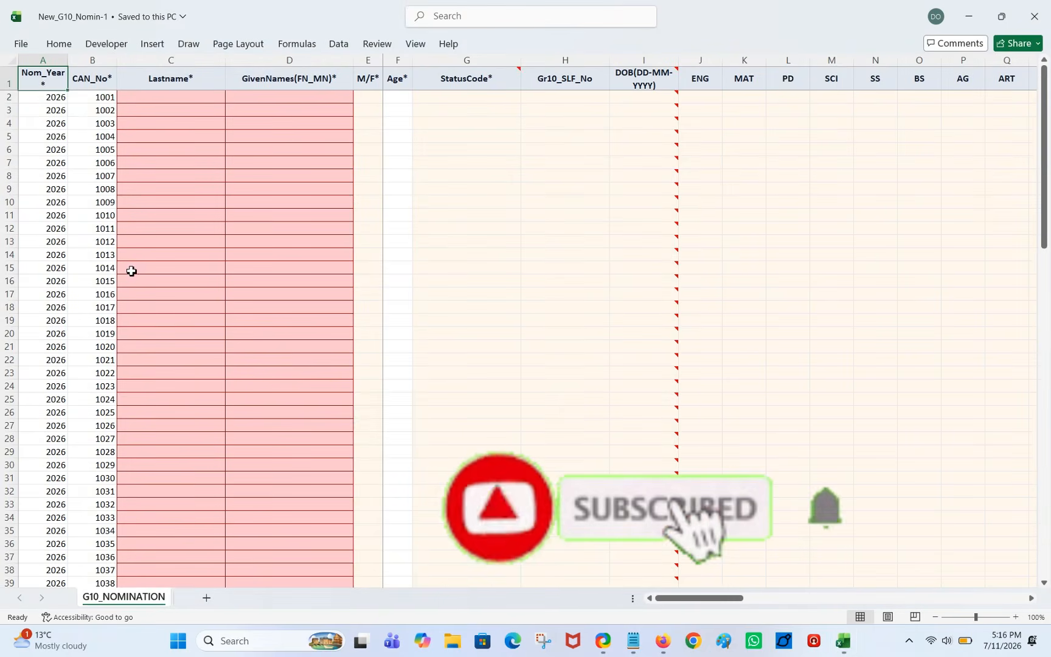
Annotate the required student detail headers and box the ENG to ART subject columns.
key(ctrl+2)
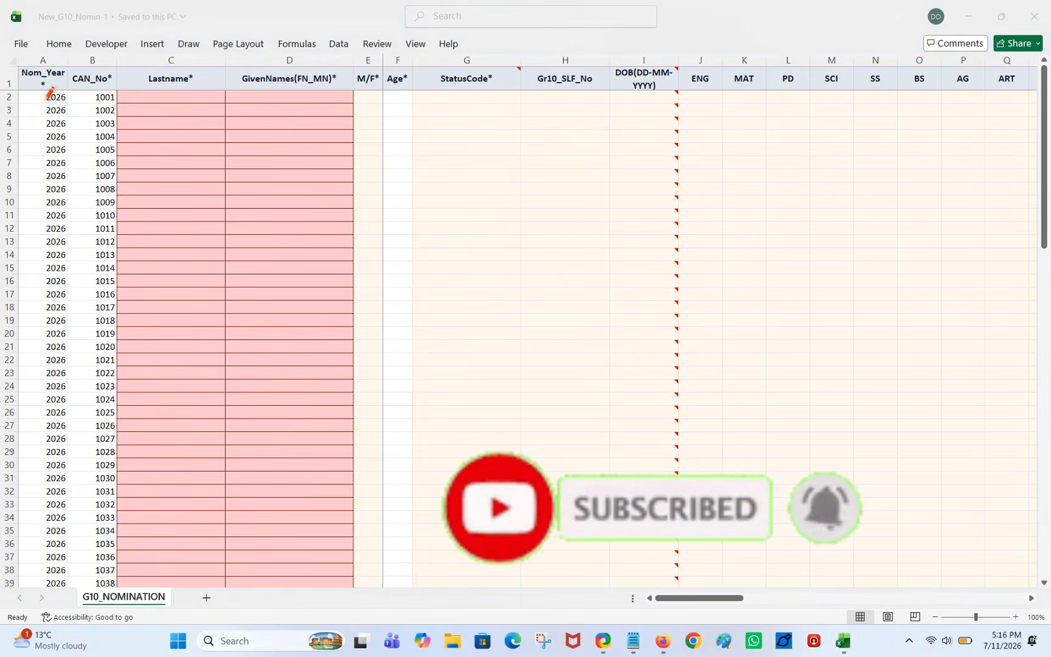
mouse_move(46, 100)
mouse_down()
mouse_move(45, 78)
mouse_move(98, 80)
mouse_up()
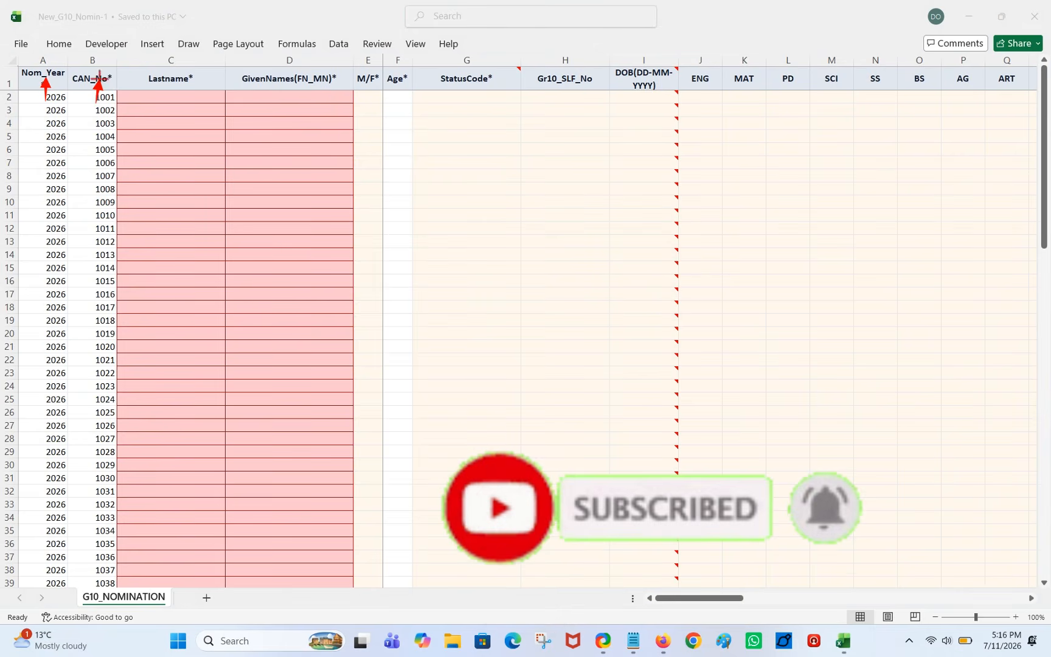
drag(171, 123, 181, 86)
mouse_move(375, 103)
mouse_down()
mouse_move(376, 80)
mouse_move(474, 78)
mouse_up()
drag(565, 98, 576, 77)
drag(638, 102, 648, 79)
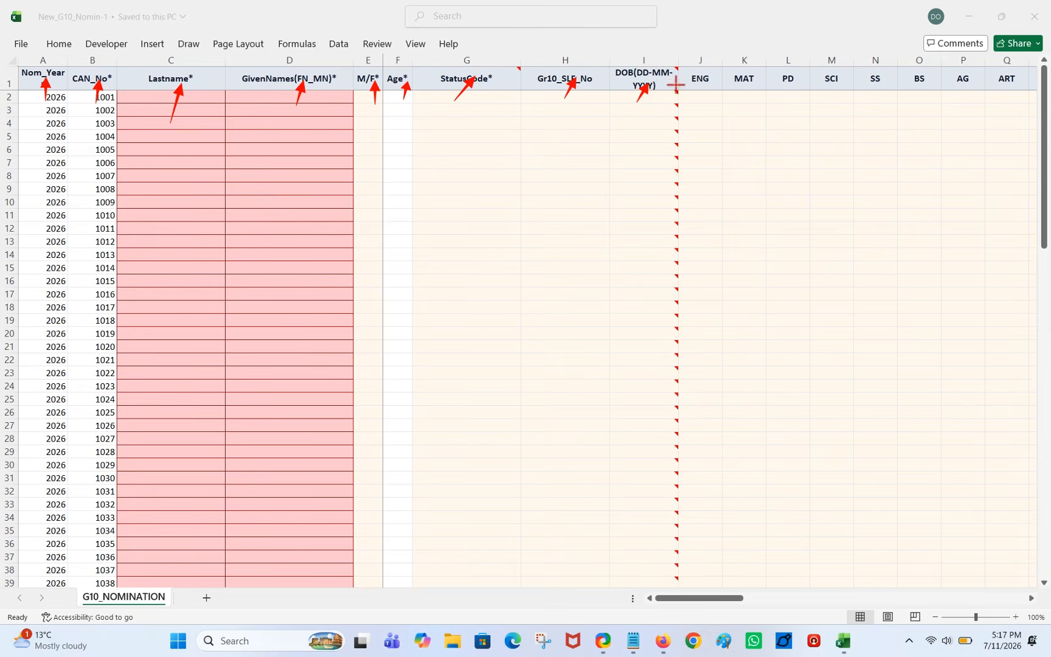
drag(554, 196, 740, 96)
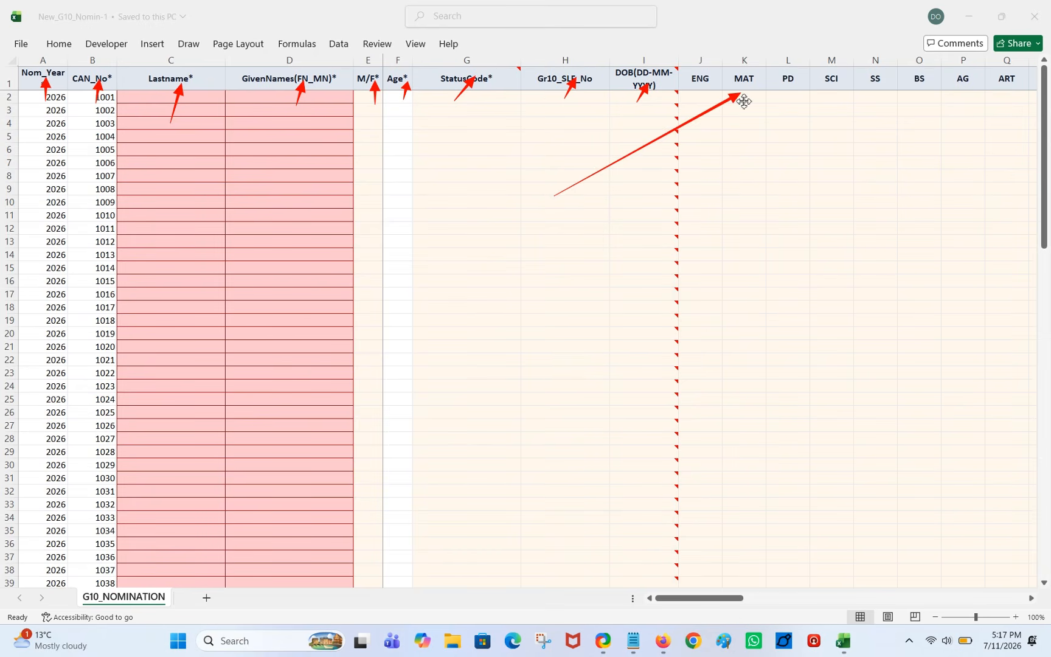
key(r)
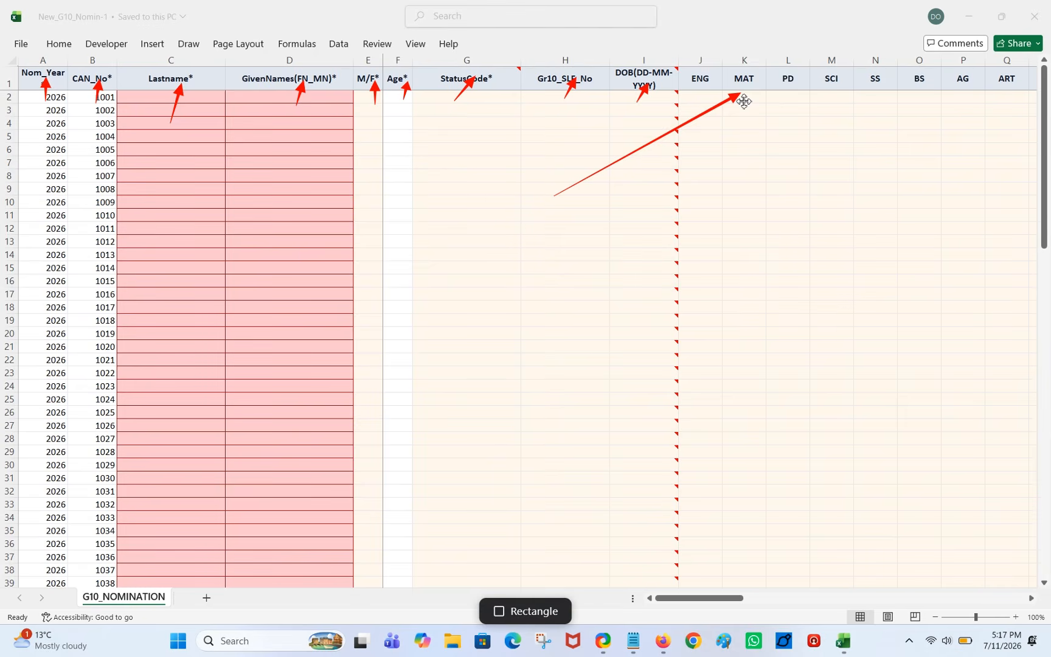
mouse_move(678, 62)
mouse_down()
mouse_move(704, 90)
mouse_move(1049, 91)
mouse_up()
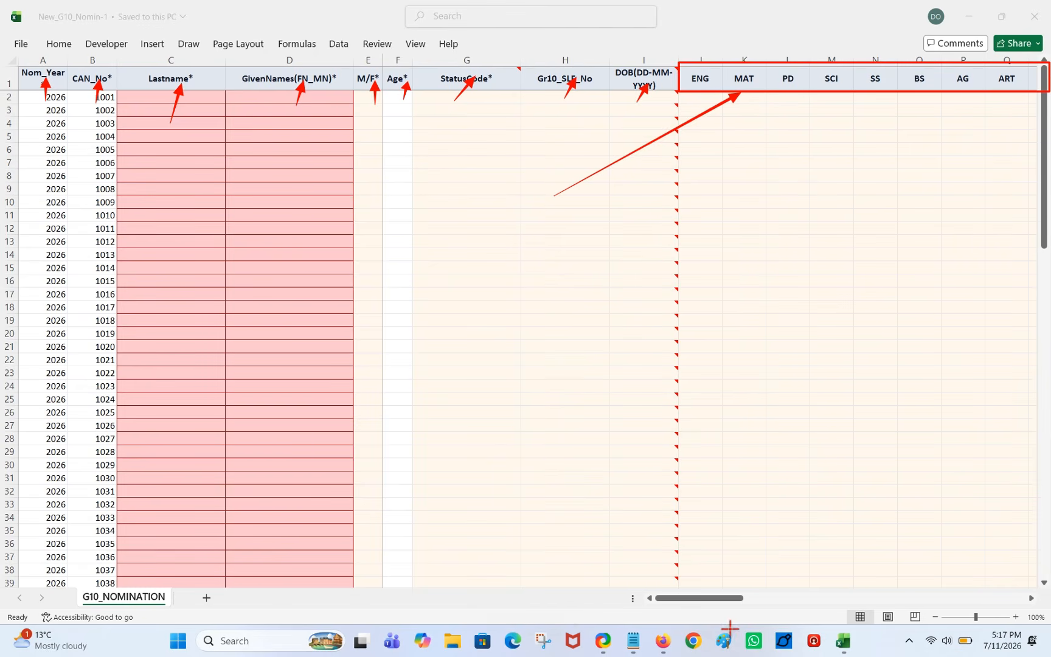
Type three sample students' surnames and given names into the first rows.
key(Escape)
click(157, 101)
text(John)
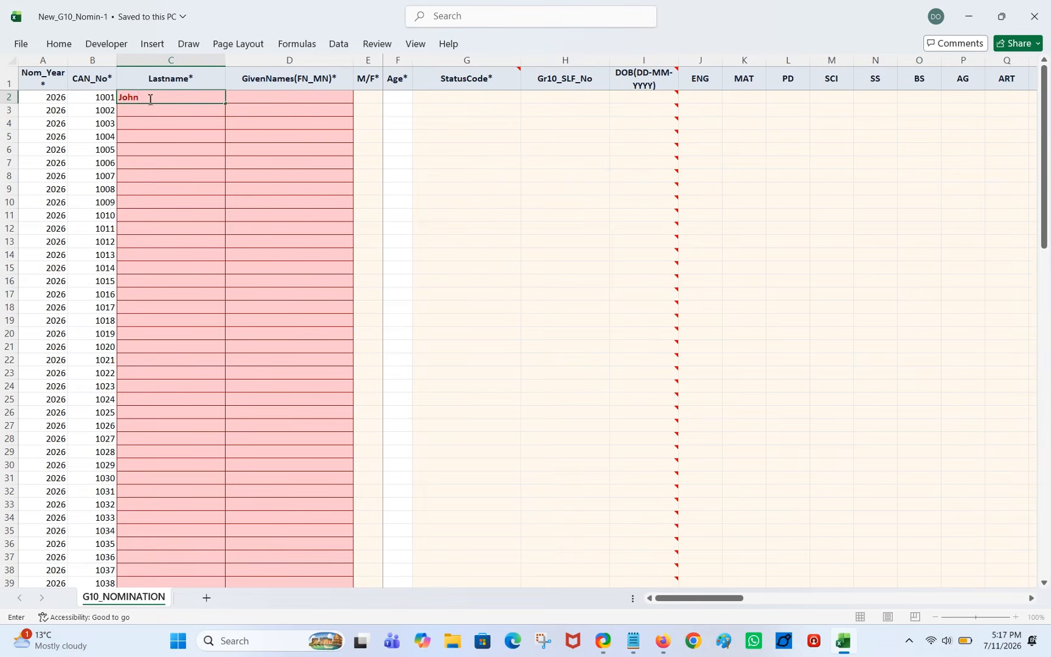
click(263, 98)
text(John)
click(160, 98)
text(Alan)
click(156, 110)
text(David)
click(255, 111)
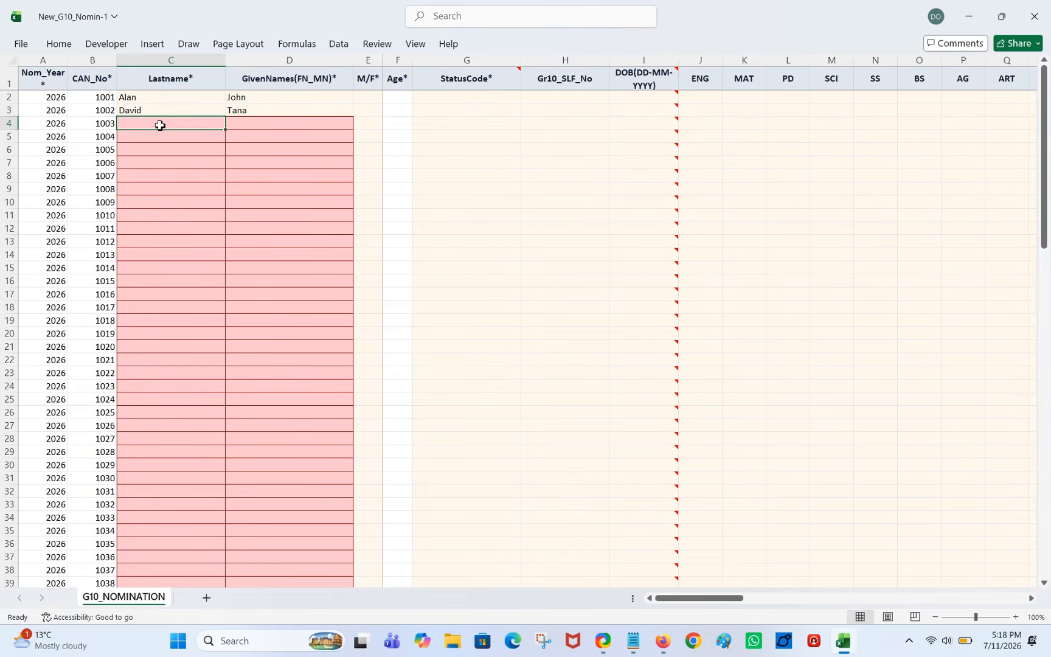
click(251, 123)
text(Bani)
Repeat the three surnames and given names down to row 101.
drag(159, 97, 215, 558)
scroll(317, 293, up, 20)
drag(286, 98, 288, 124)
drag(353, 130, 337, 558)
scroll(410, 309, up, 20)
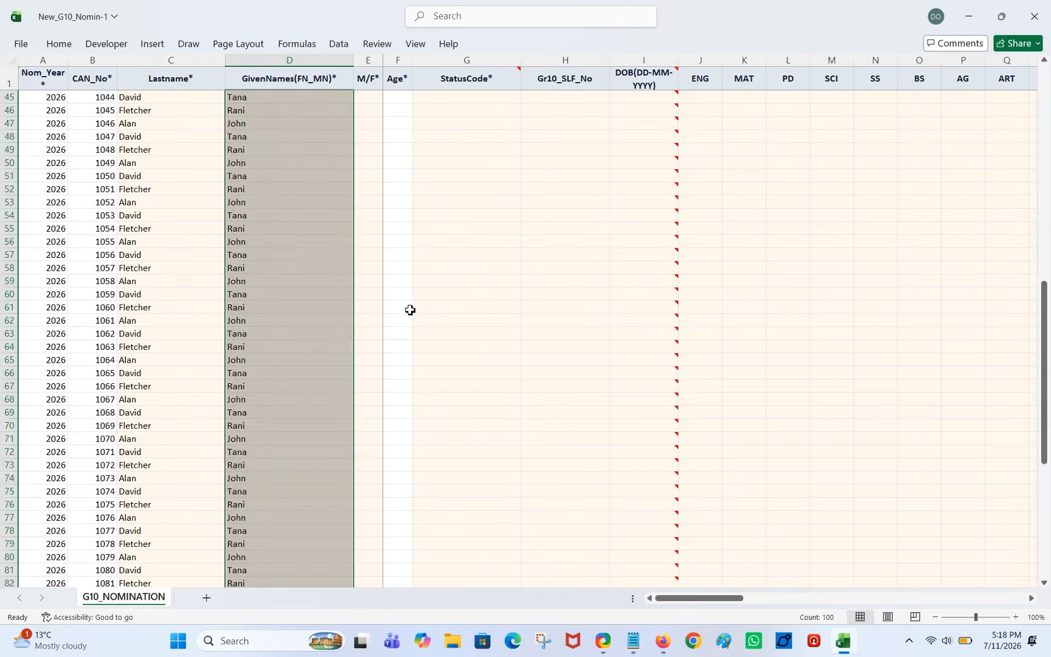
Set the M/F column to M, F, F and repeat the pattern down the column.
click(369, 97)
click(390, 97)
click(366, 108)
click(368, 111)
click(390, 110)
click(368, 131)
click(368, 124)
click(390, 123)
click(368, 145)
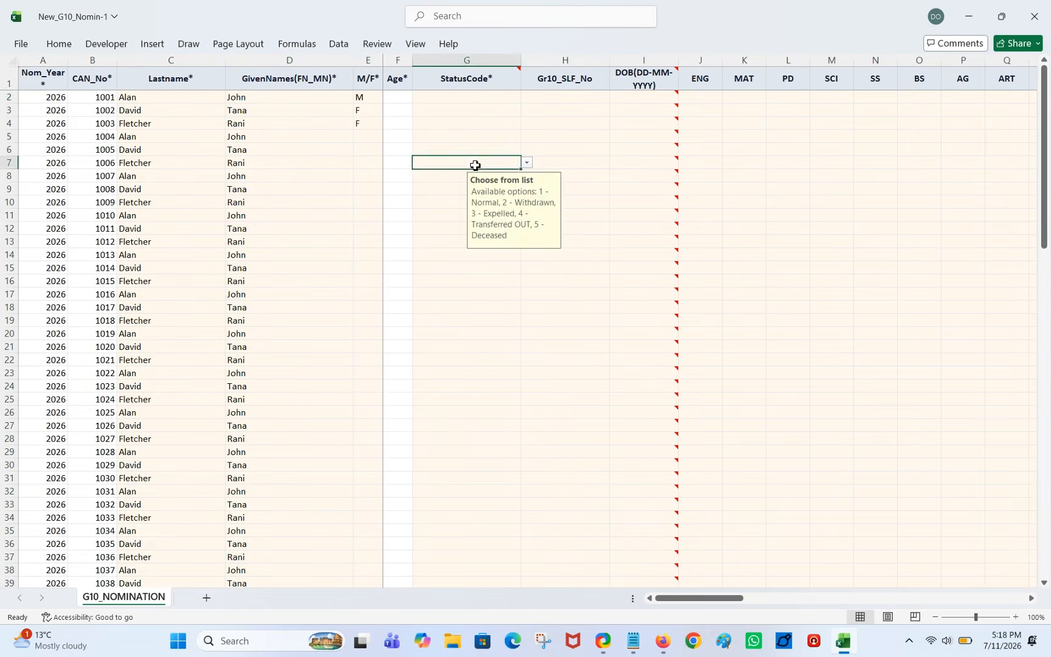
click(368, 163)
drag(368, 97, 367, 163)
drag(383, 169, 371, 583)
click(467, 360)
mouse_move(396, 89)
mouse_down()
mouse_move(396, 264)
mouse_move(536, 154)
mouse_up()
Set StatusCode to 1 - Normal and copy it down the whole column.
click(527, 97)
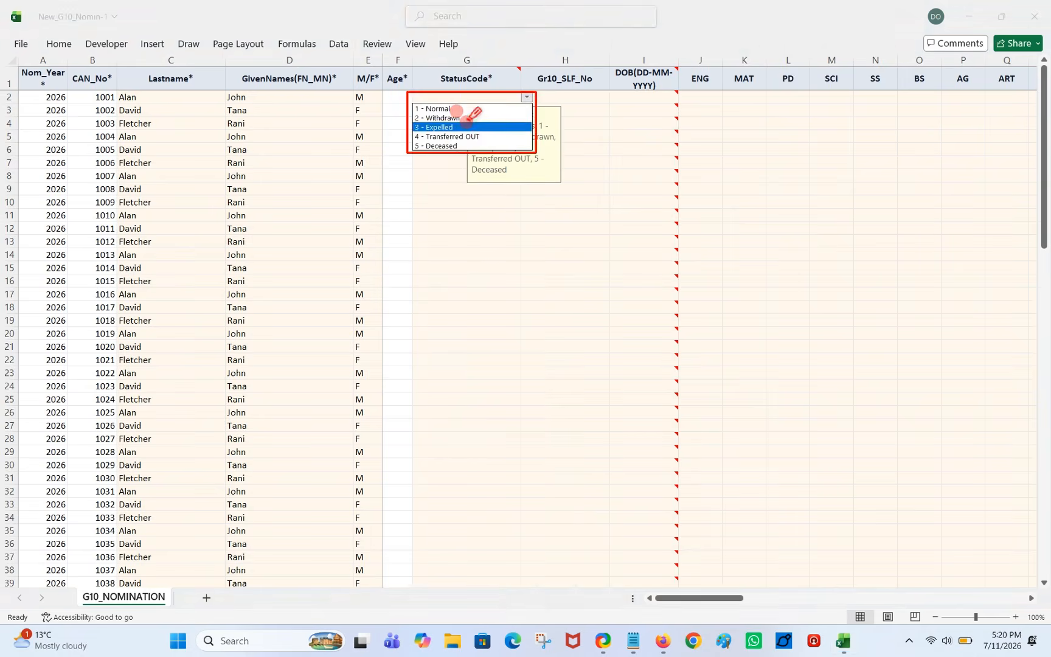
click(438, 108)
drag(521, 104, 486, 584)
click(565, 97)
mouse_move(526, 67)
mouse_down()
mouse_move(610, 93)
mouse_move(129, 107)
mouse_up()
key(Escape)
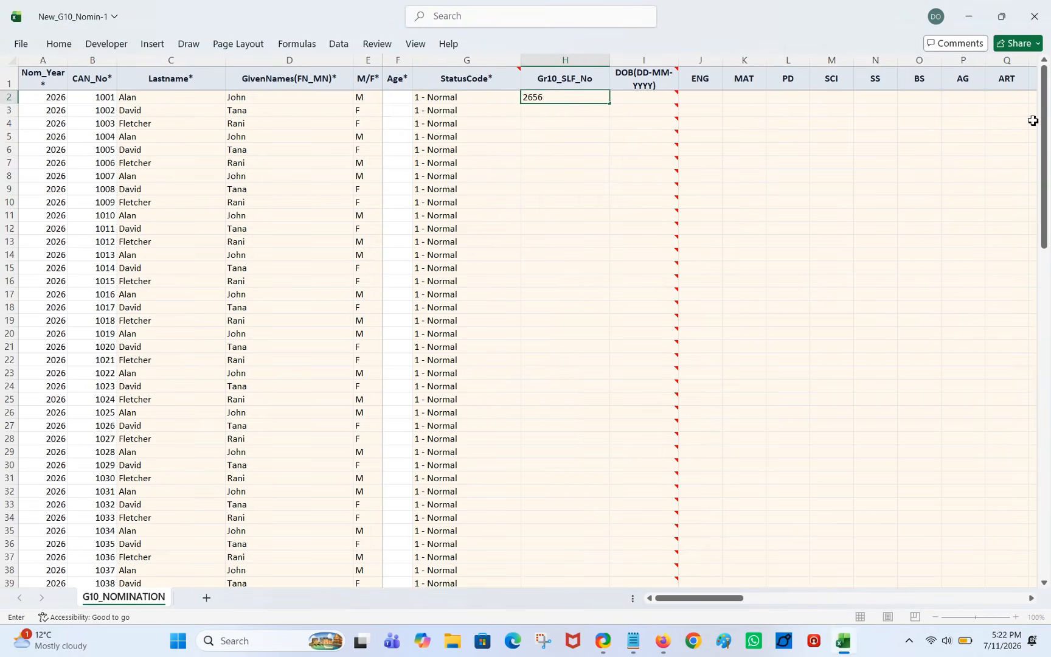
key(Return)
drag(565, 97, 565, 110)
drag(609, 117, 609, 577)
Enter dates of birth 10-10-2008 and 13-02-2007 and repeat them down the DOB column.
click(643, 97)
text(10-10-2008)
key(Return)
text(13-02-2007)
key(Return)
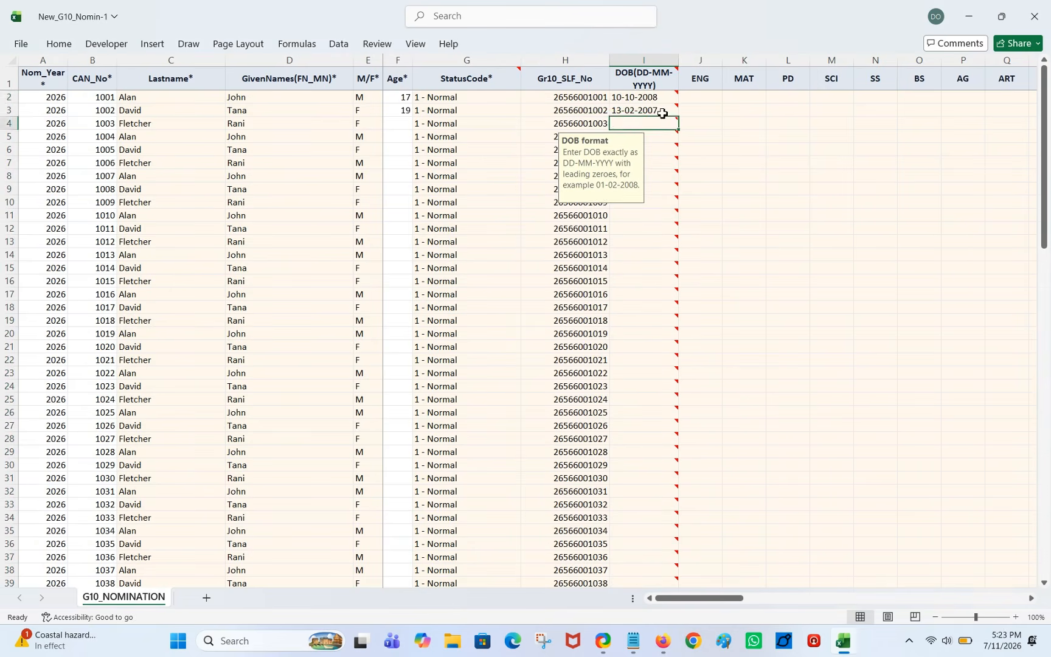
drag(643, 98, 643, 123)
drag(678, 130, 654, 578)
key(ctrl+c)
key(ctrl+v)
scroll(638, 336, up, 20)
click(697, 101)
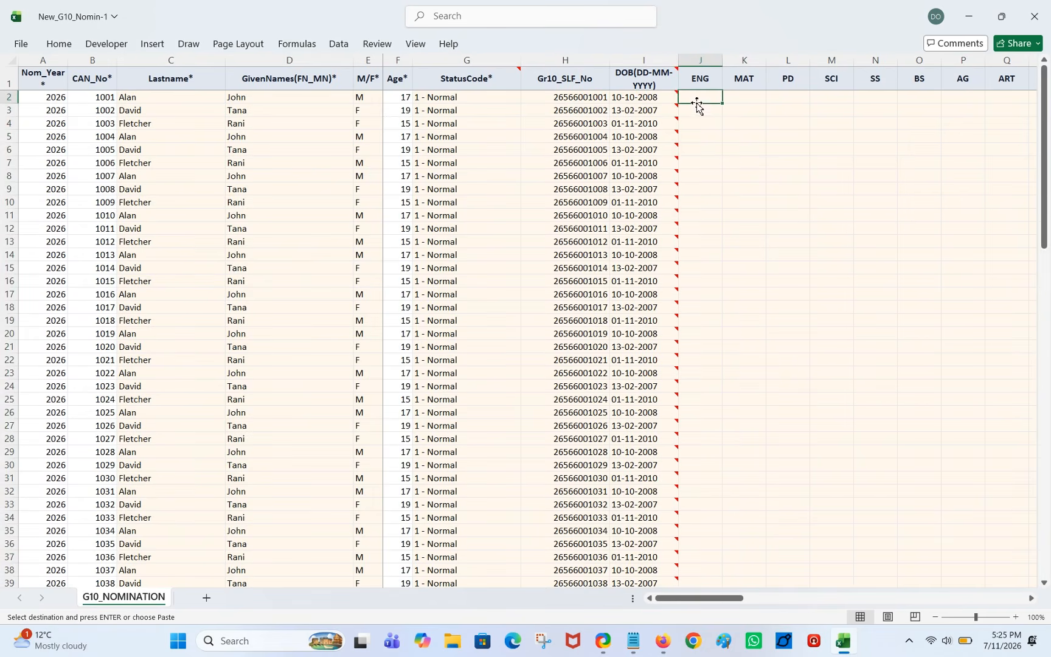
Enter 1 in row 2's ENG through AG cells and fill it down every student row.
key(Escape)
click(747, 100)
text(1)
click(792, 99)
text(1)
click(836, 99)
text(1)
click(878, 97)
text(1)
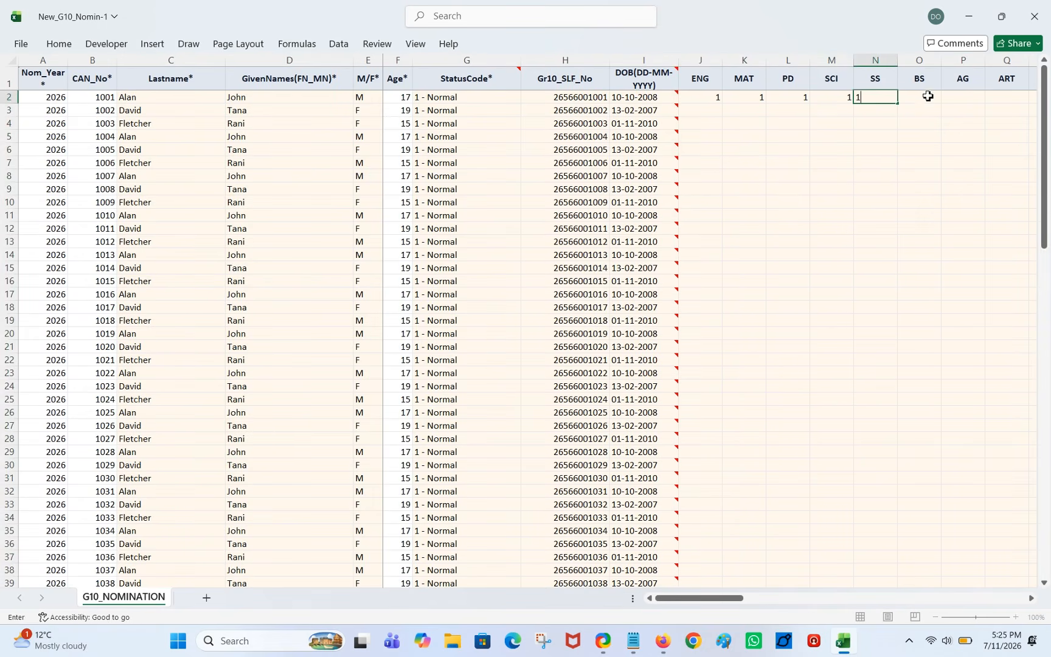
click(930, 110)
click(928, 98)
text(1)
click(974, 97)
text(1)
click(977, 135)
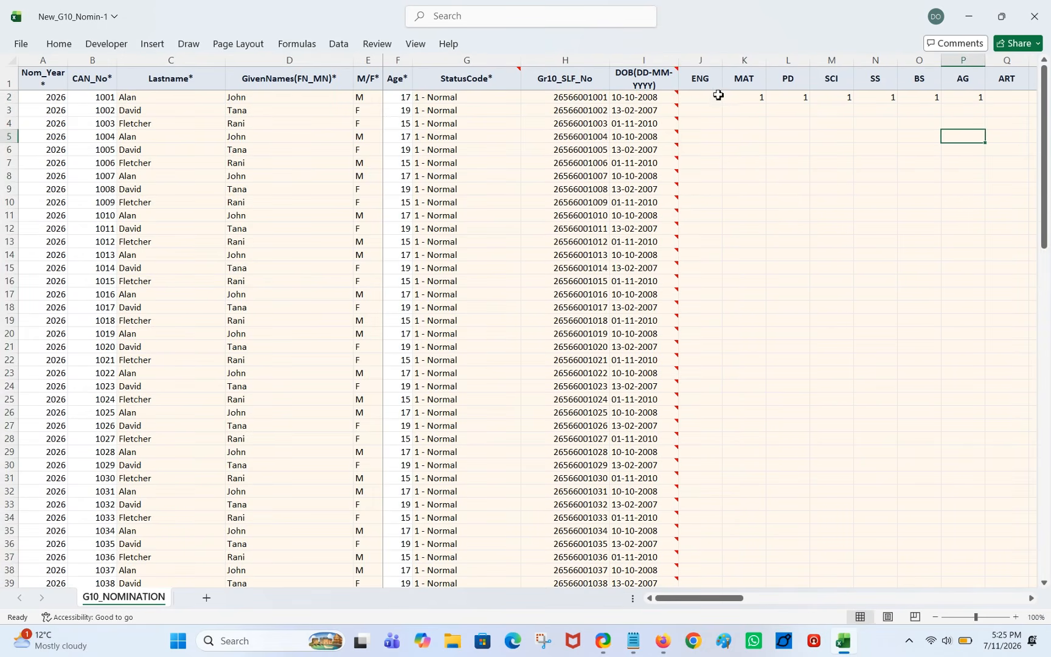
drag(720, 95, 960, 101)
click(979, 110)
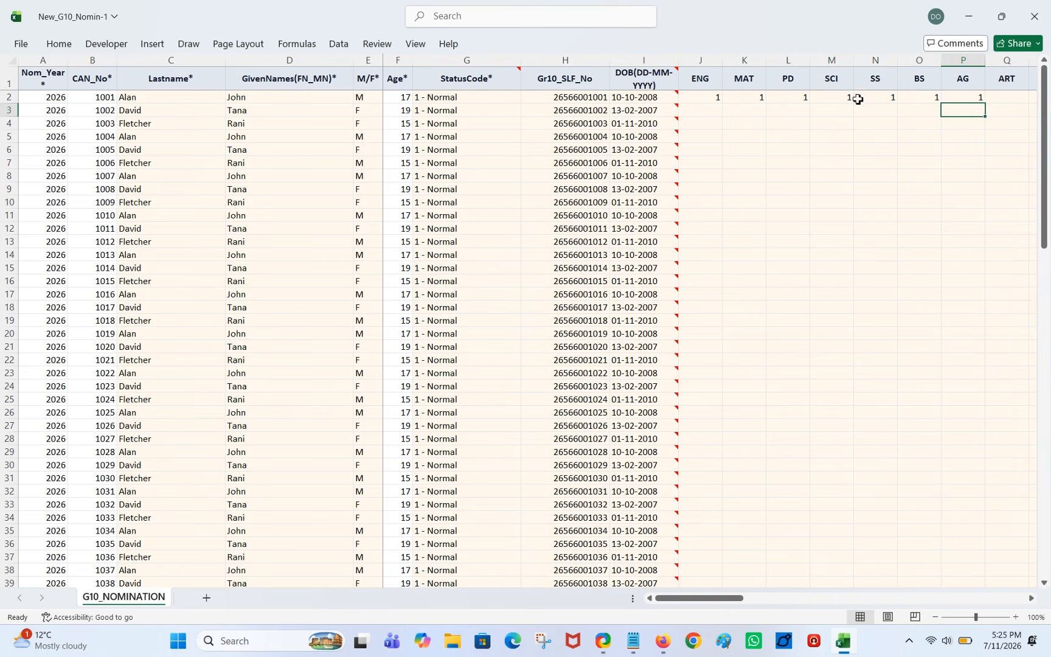
drag(720, 96, 987, 106)
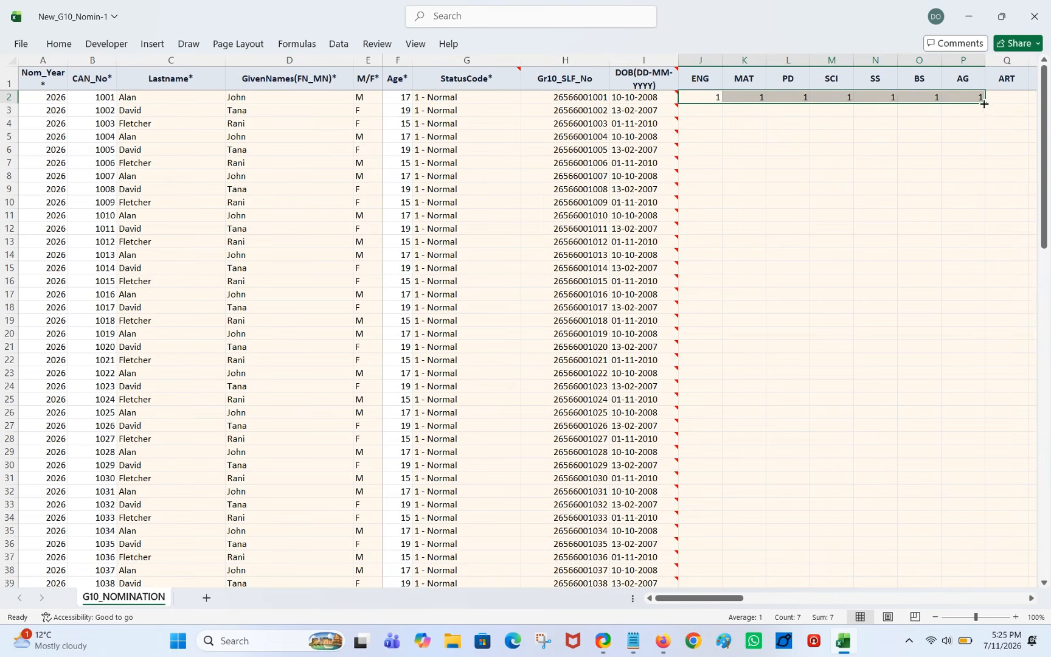
double_click(984, 104)
Fill row 2's ART, TIA and ICT zeros down every student row.
click(924, 307)
drag(738, 598, 815, 588)
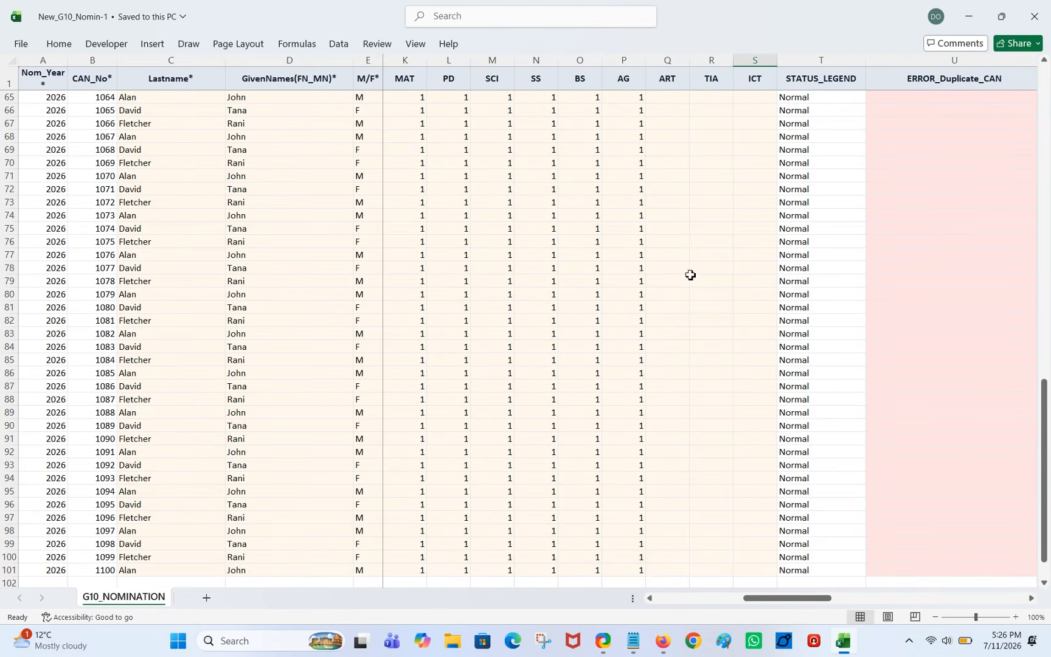
click(687, 271)
scroll(708, 300, up, 8)
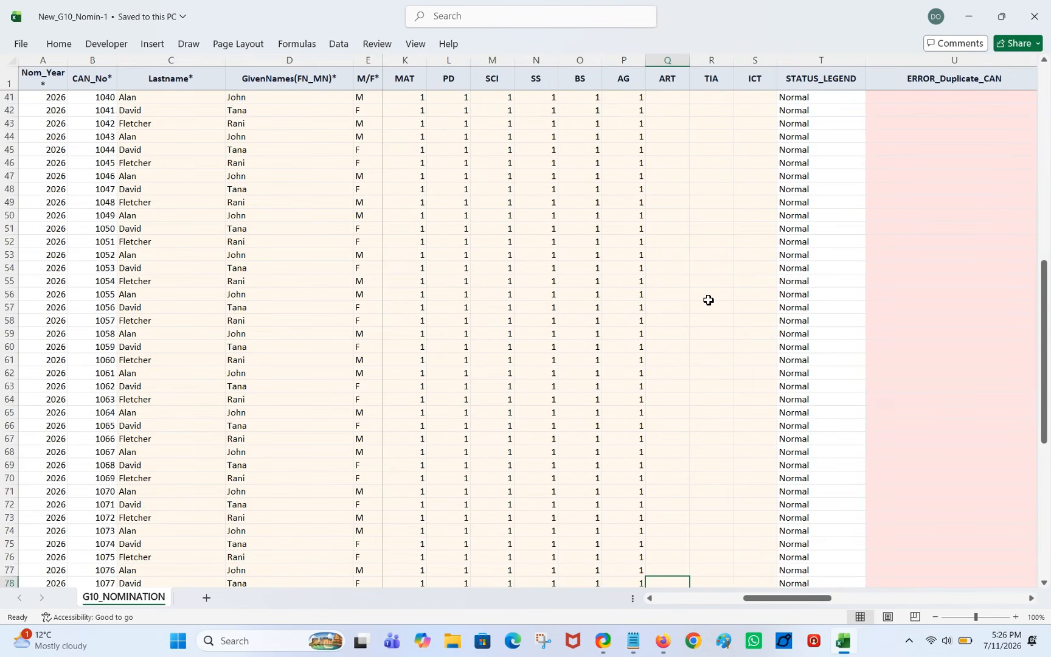
scroll(708, 300, up, 13)
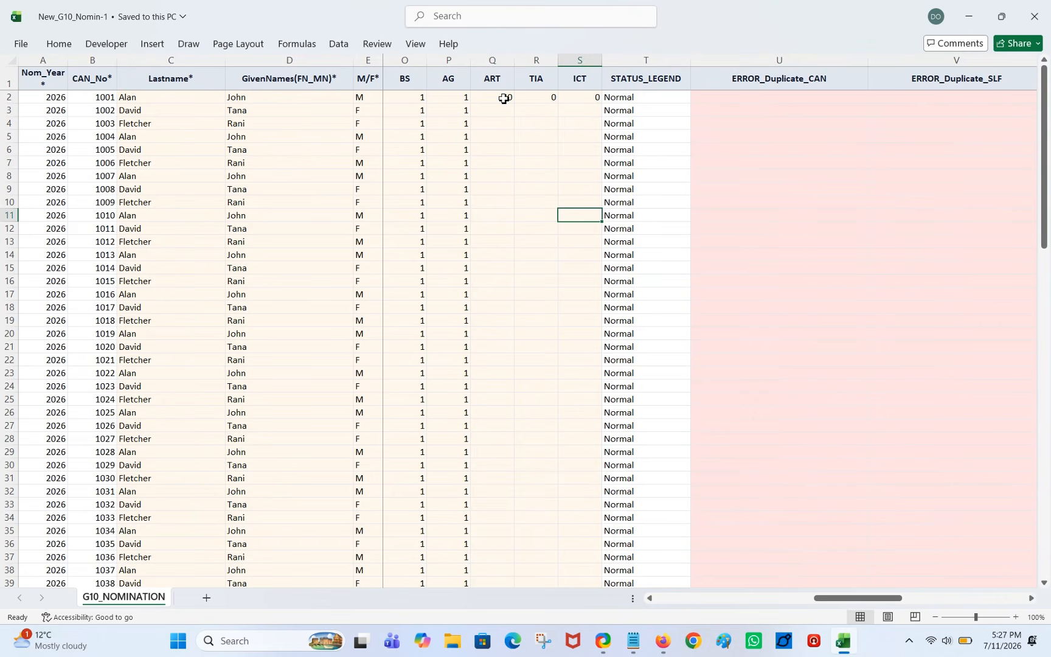
drag(503, 98, 587, 95)
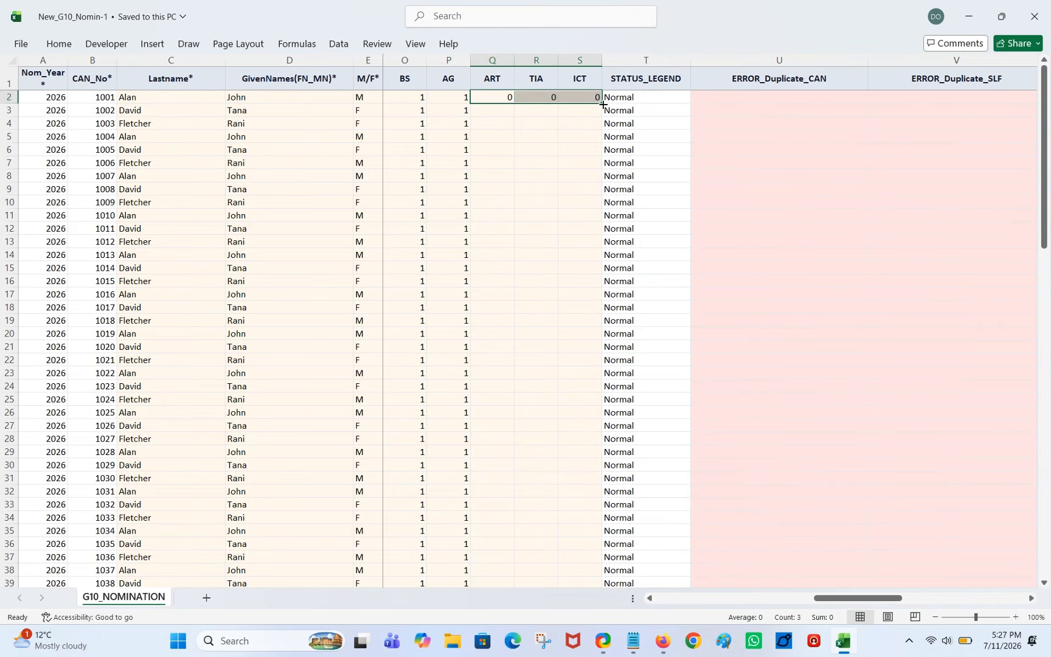
double_click(603, 104)
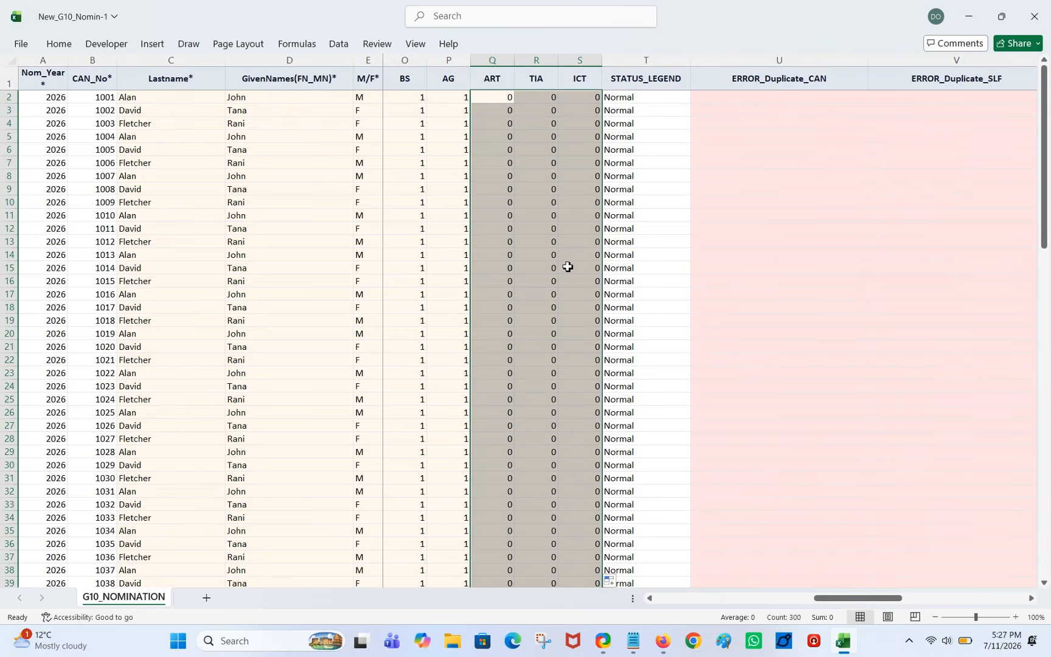
Undo the zero fill and capture the INVALID CRITERIA flags in the ERROR columns.
key(ctrl+z)
scroll(1008, 196, right, 2)
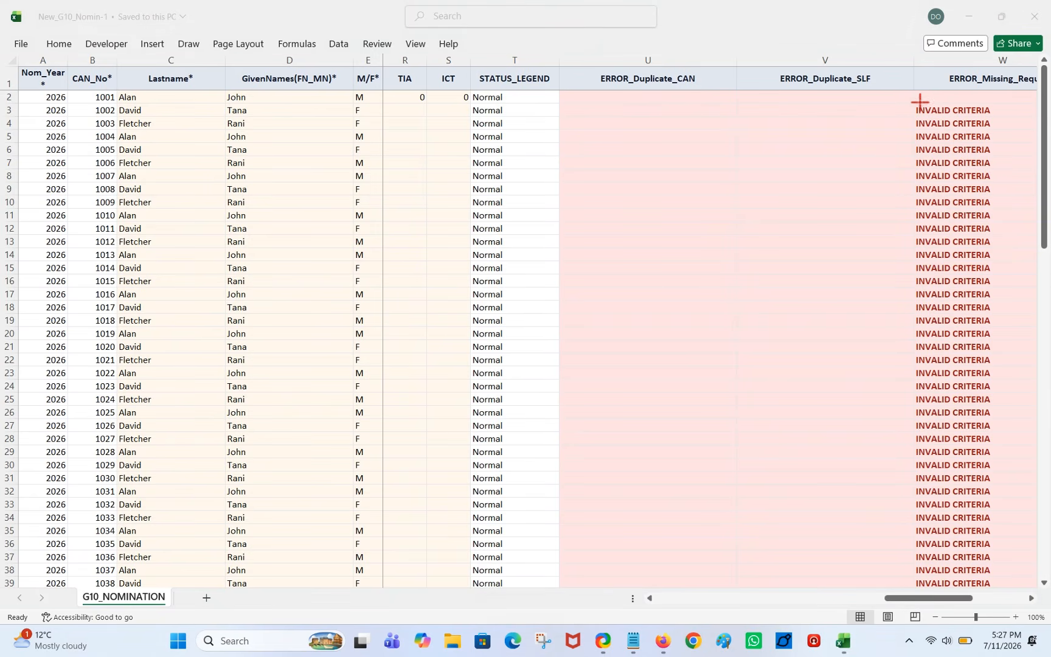
drag(906, 105, 1003, 429)
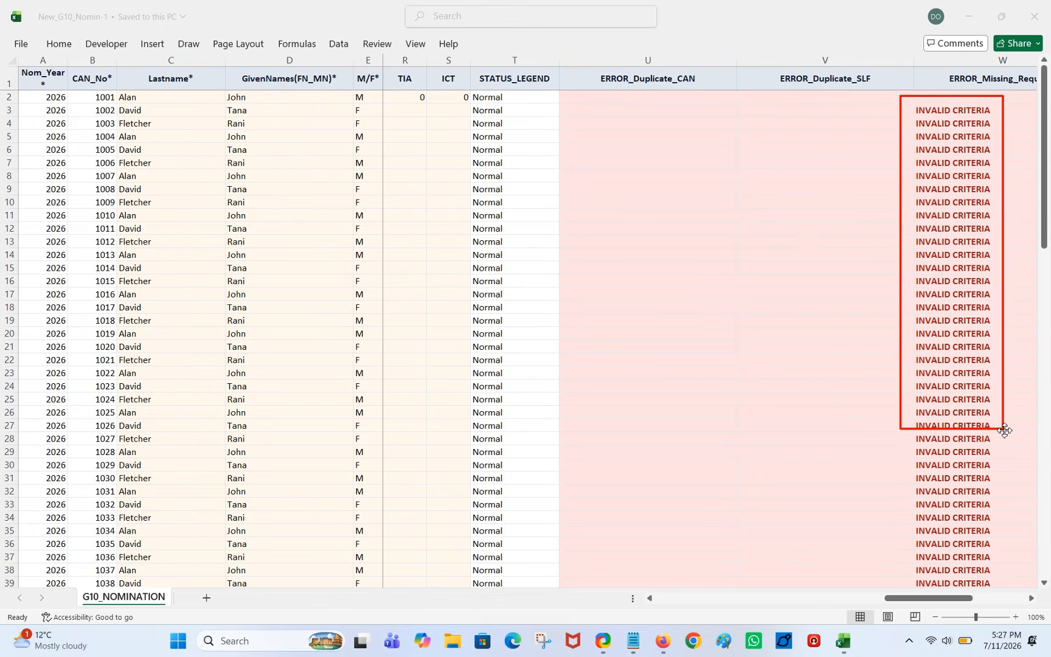
drag(1005, 430, 1004, 429)
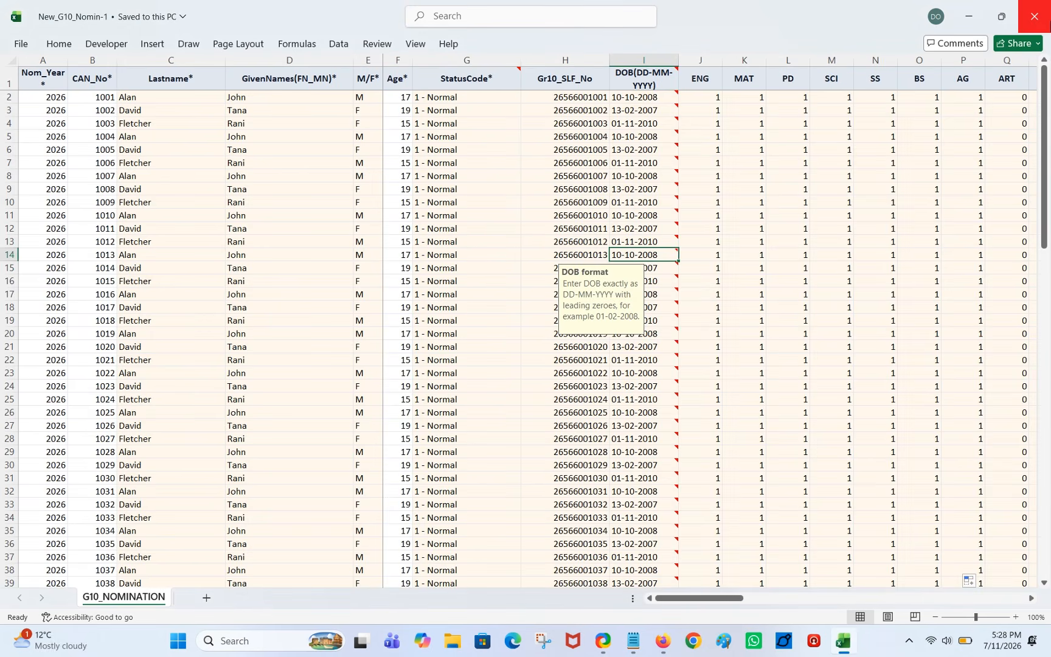
click(662, 646)
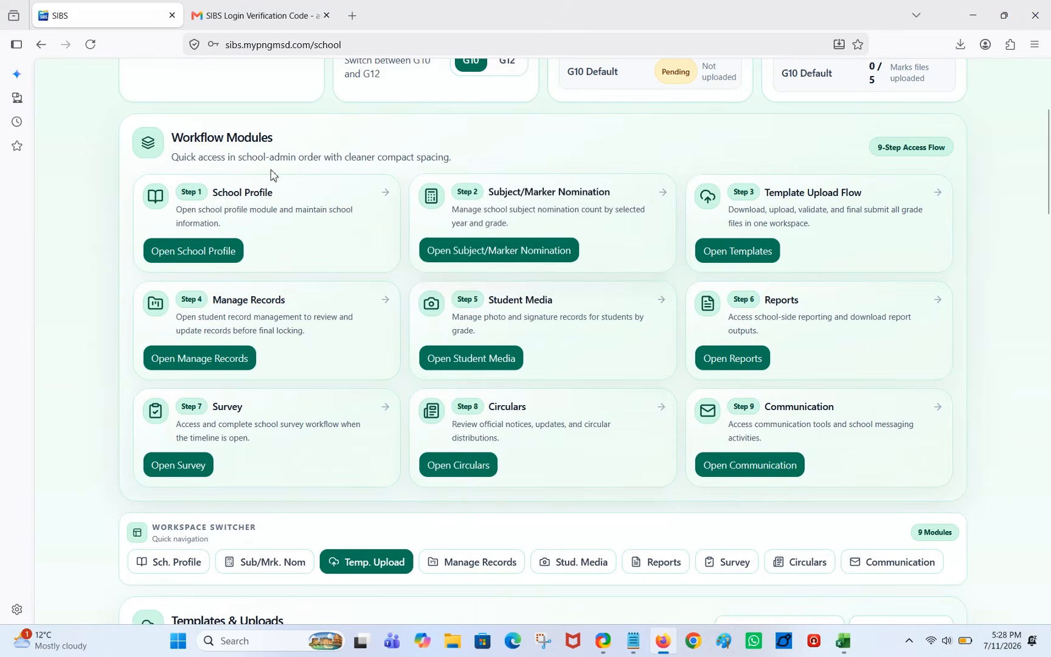
Pick New_G10_Nomin-1.xlsx from Downloads as the Nomination (Master) upload file.
scroll(258, 172, down, 10)
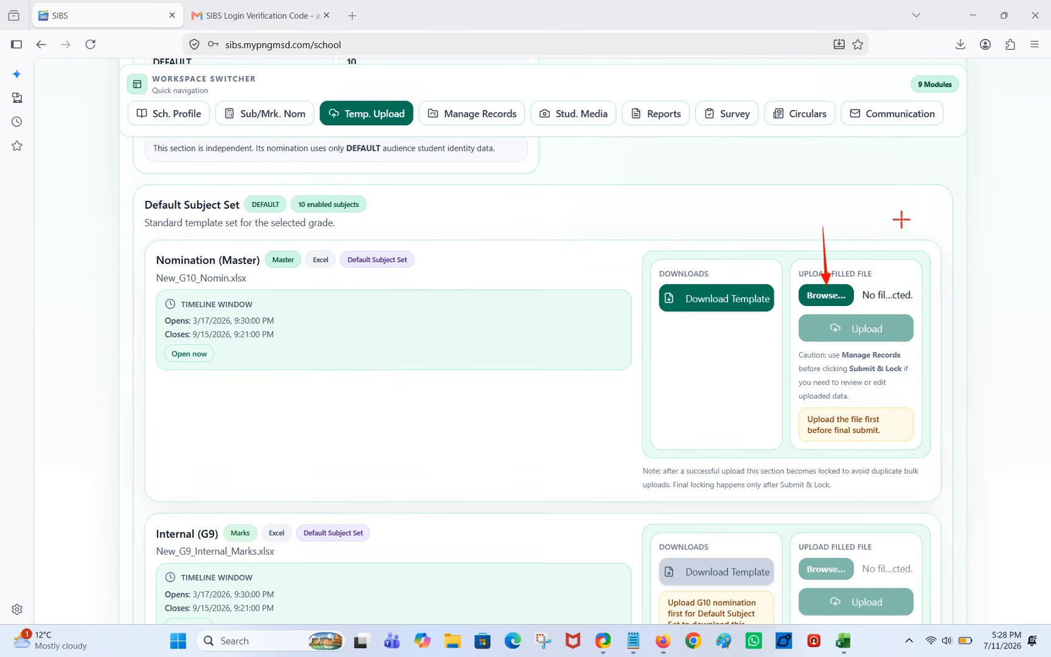
click(826, 295)
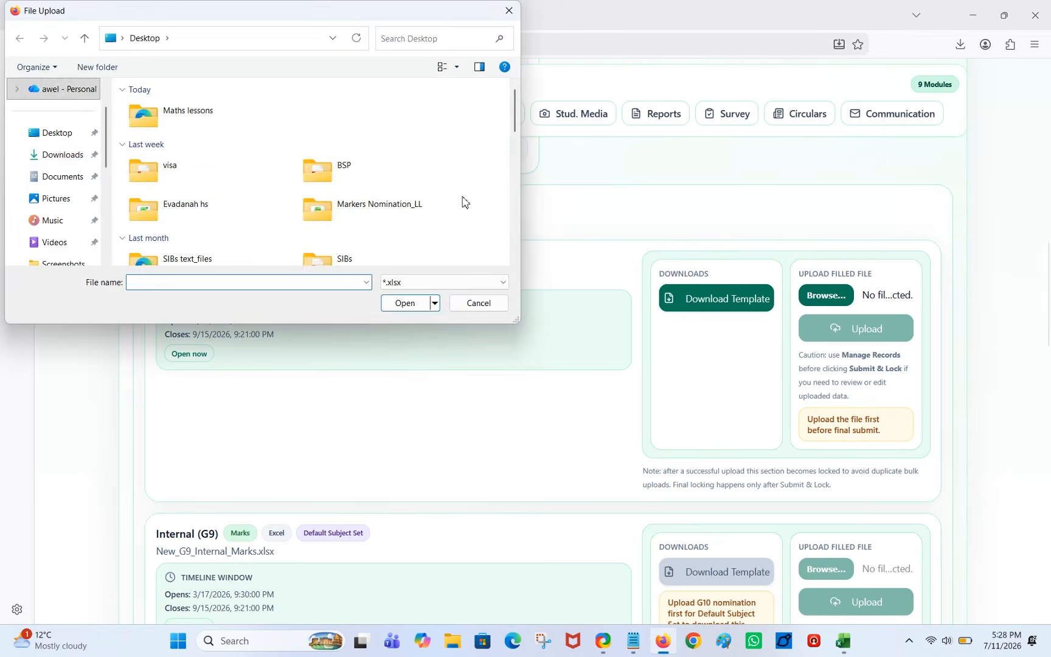
click(56, 156)
key(ctrl+2)
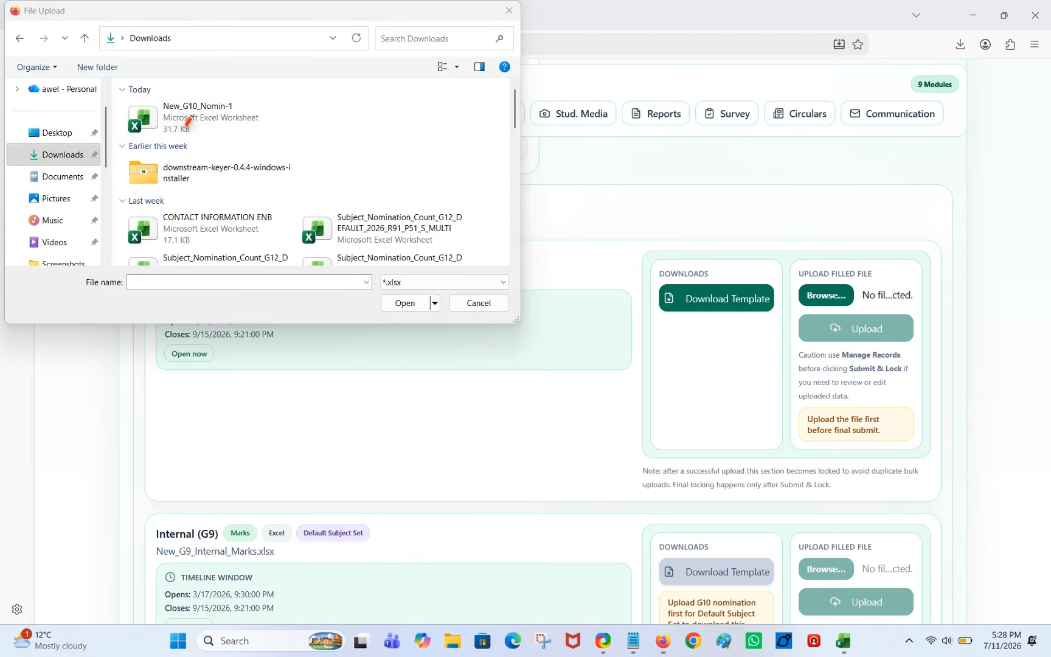
drag(120, 93, 283, 146)
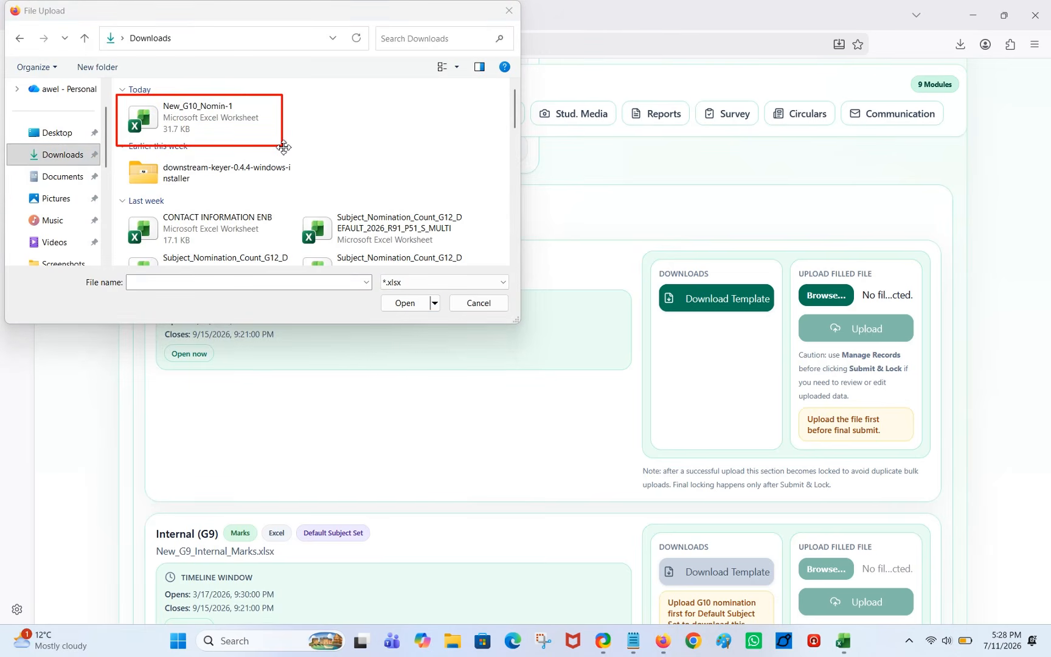
key(h)
click(230, 125)
key(Escape)
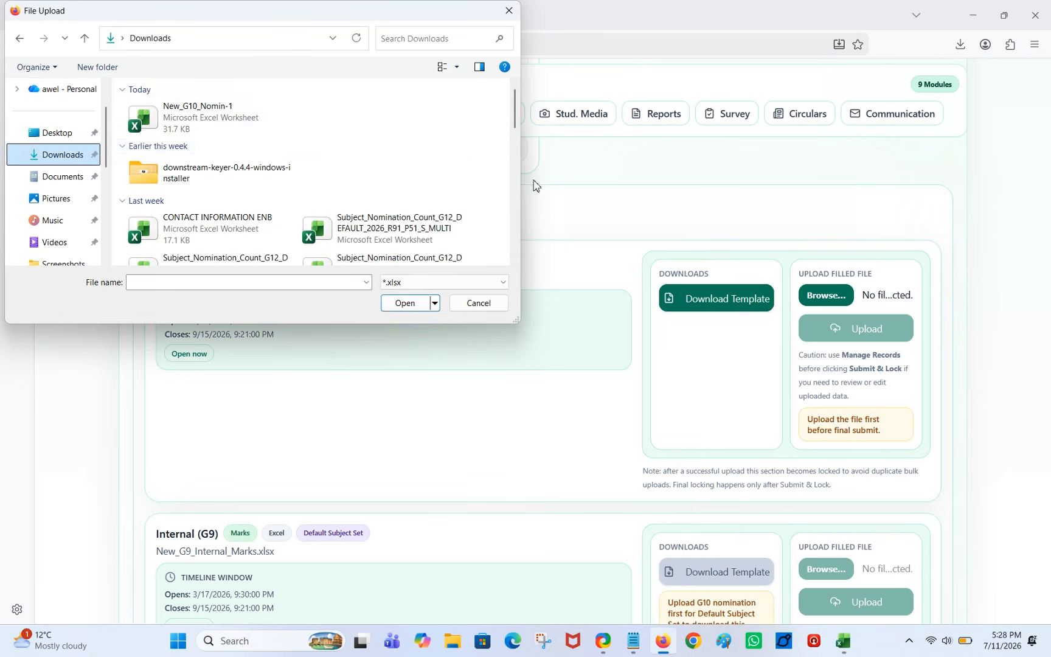
click(419, 303)
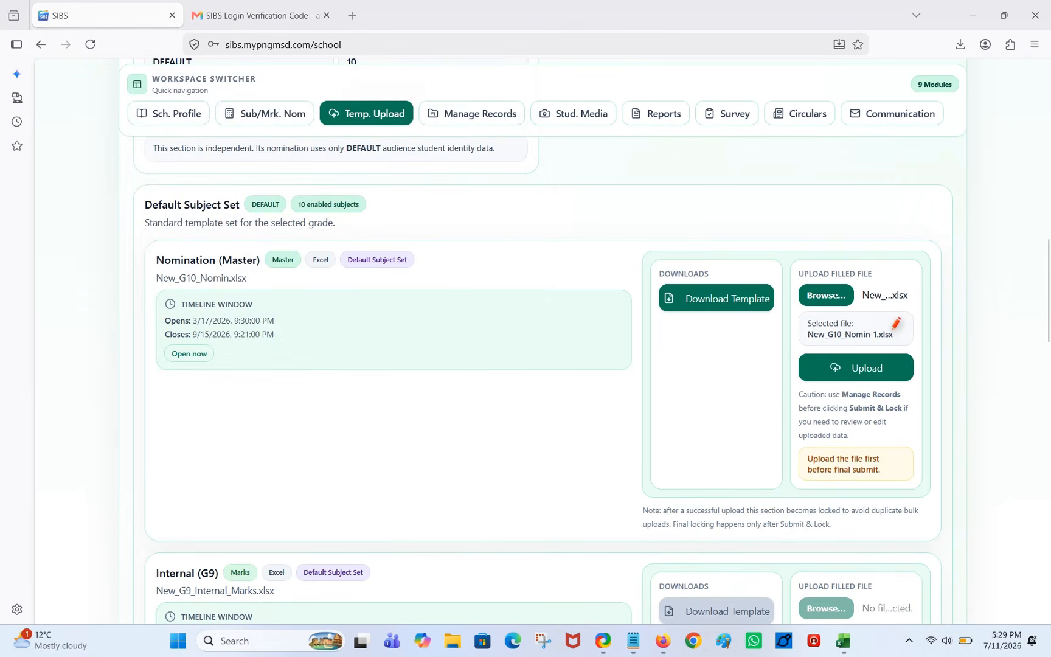
key(r)
drag(800, 311, 914, 345)
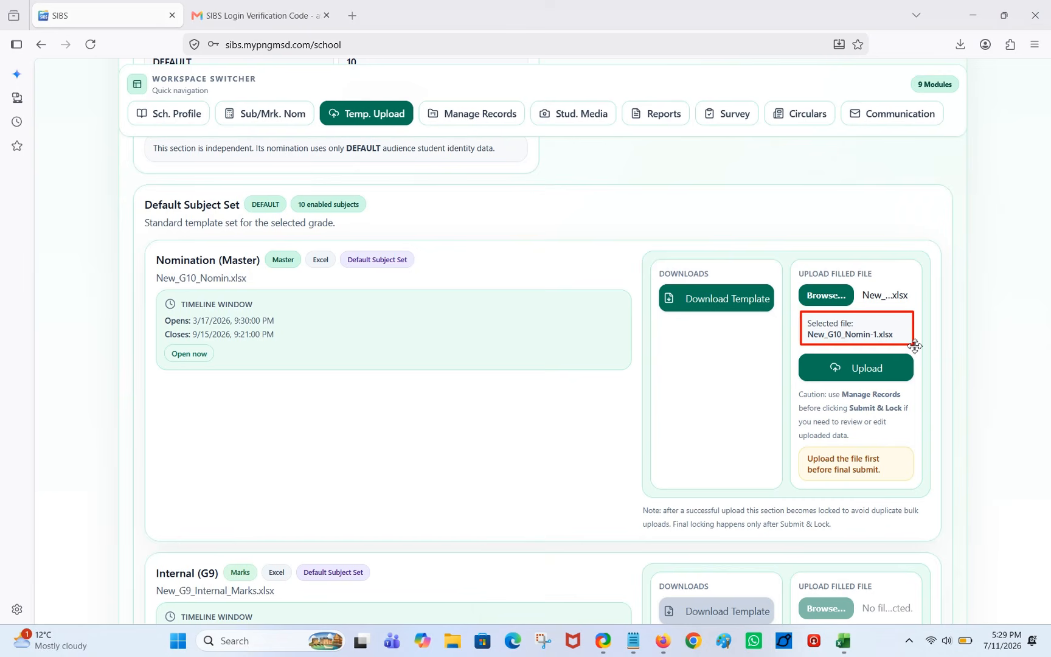
key(a)
drag(822, 424, 850, 378)
key(Escape)
click(865, 365)
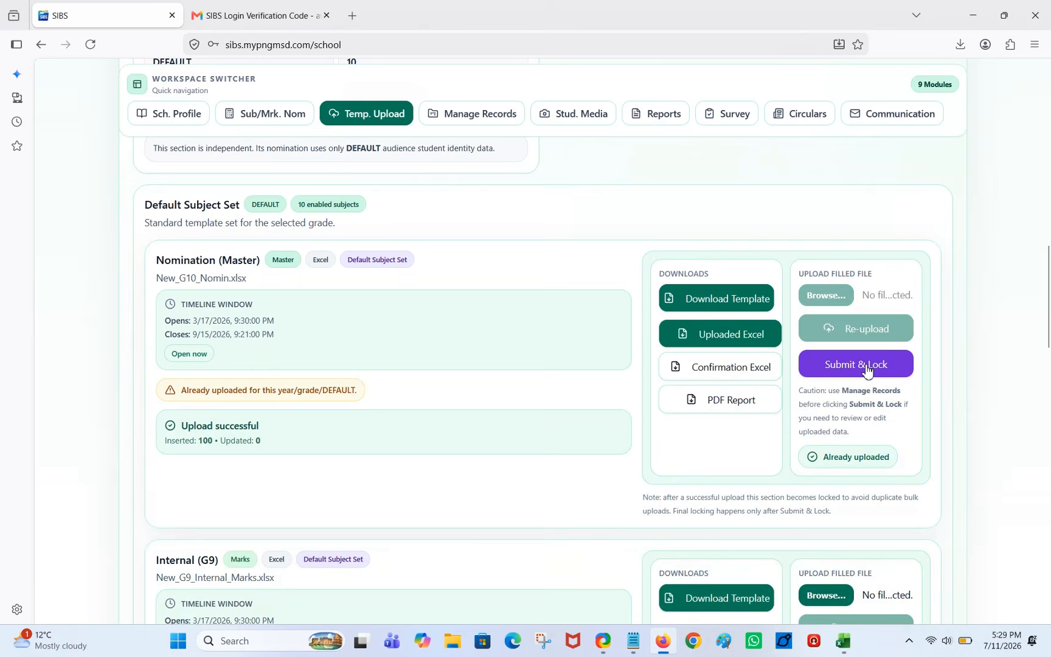
key(a)
drag(537, 403, 277, 426)
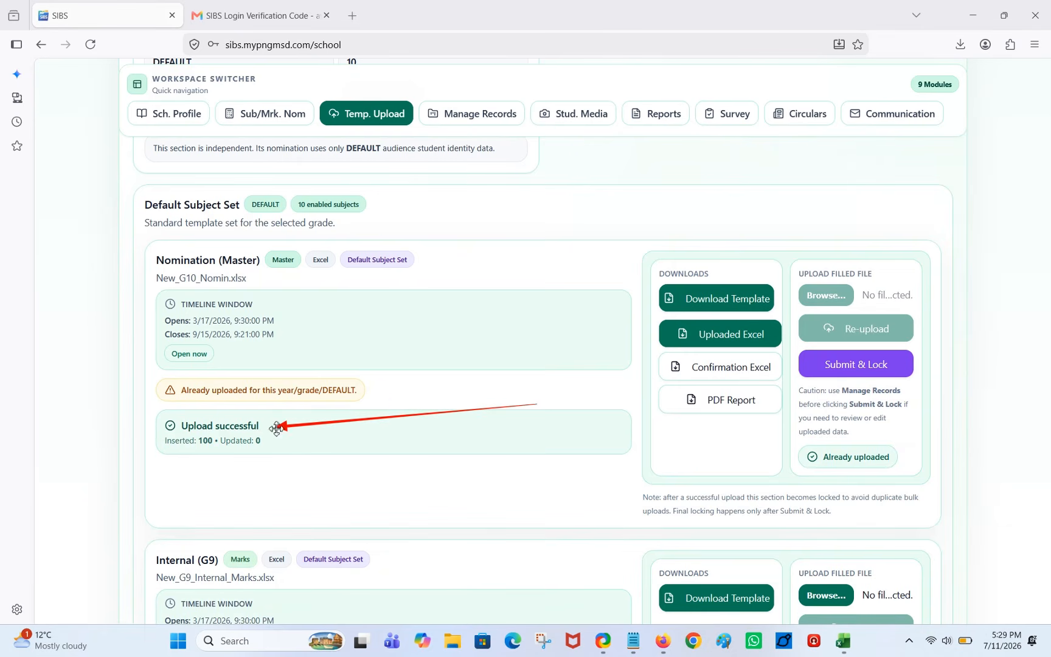
key(r)
drag(146, 284, 320, 368)
key(a)
drag(616, 396, 676, 368)
drag(604, 438, 669, 403)
drag(753, 464, 798, 455)
key(r)
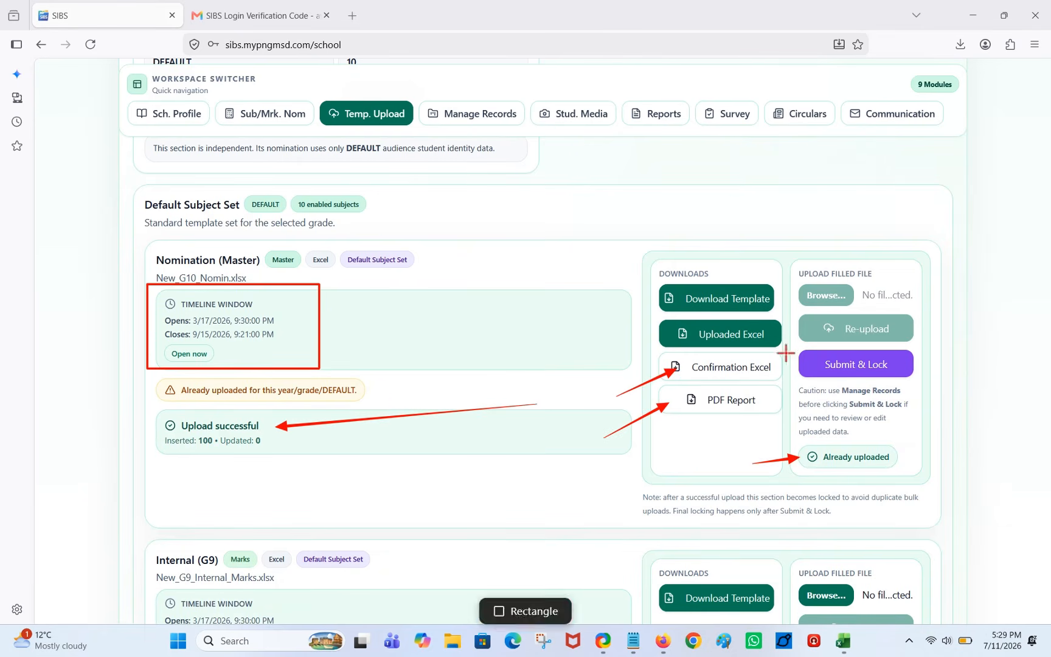
drag(790, 342, 923, 388)
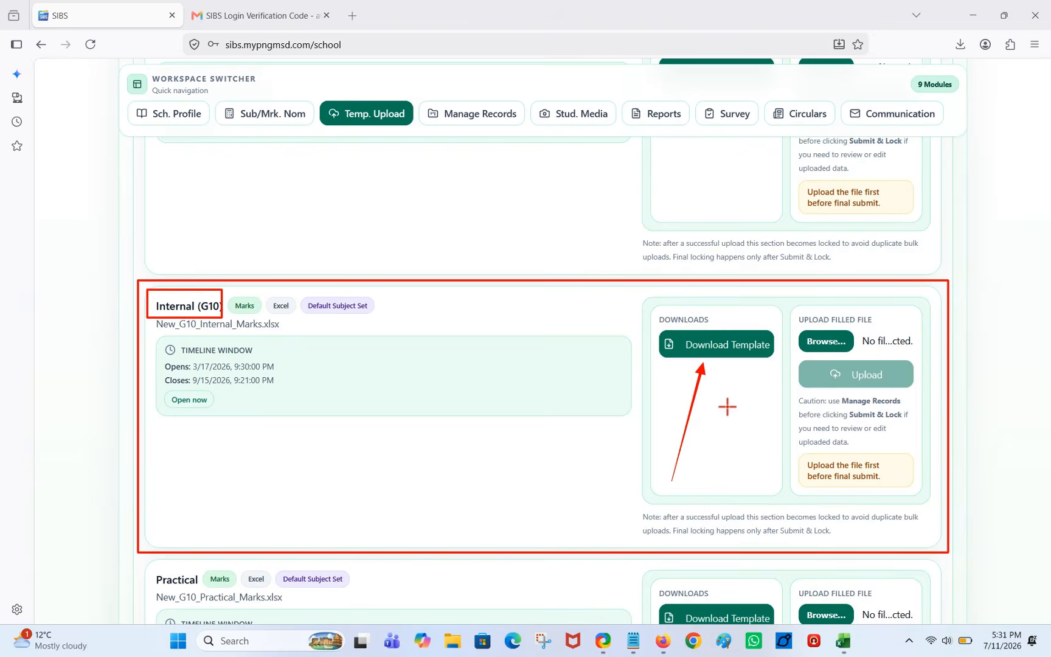
key(Escape)
scroll(723, 415, down, 10)
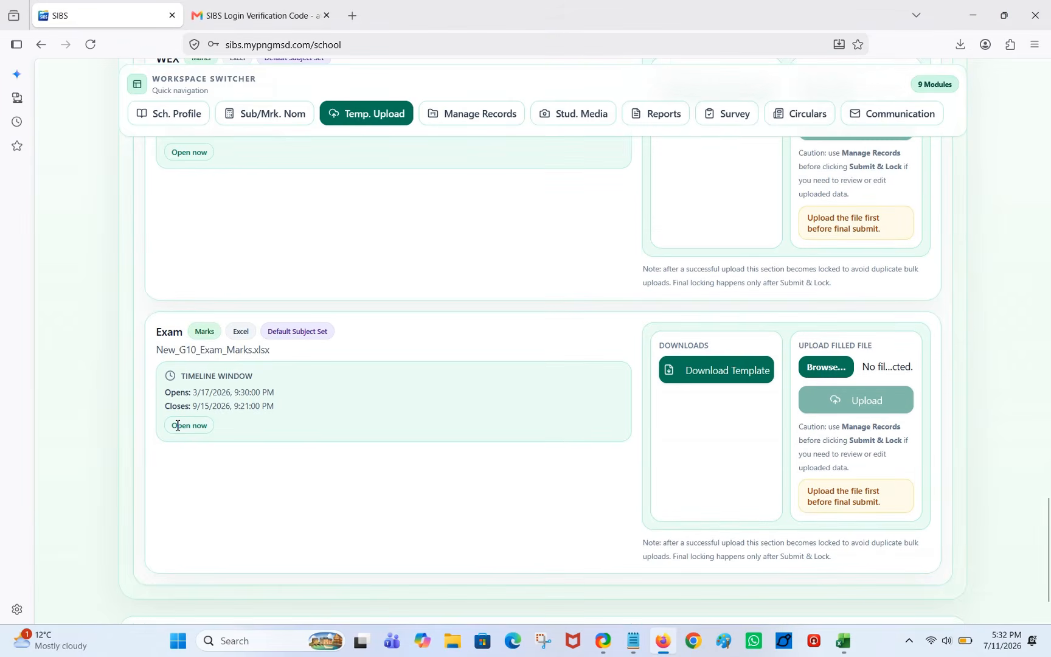
scroll(387, 399, up, 10)
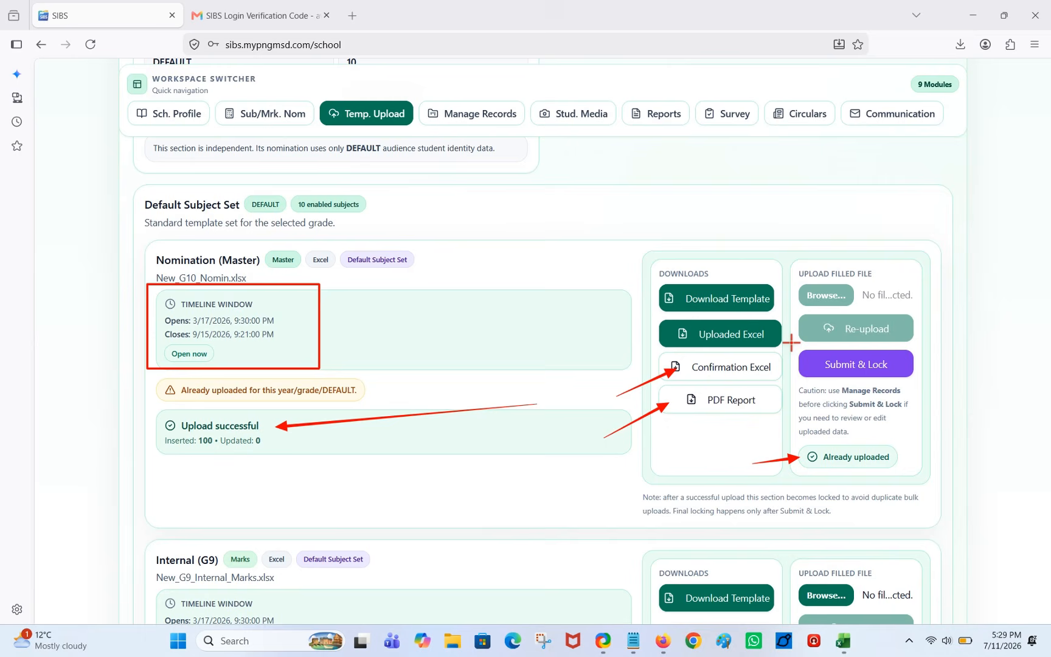
drag(790, 342, 923, 388)
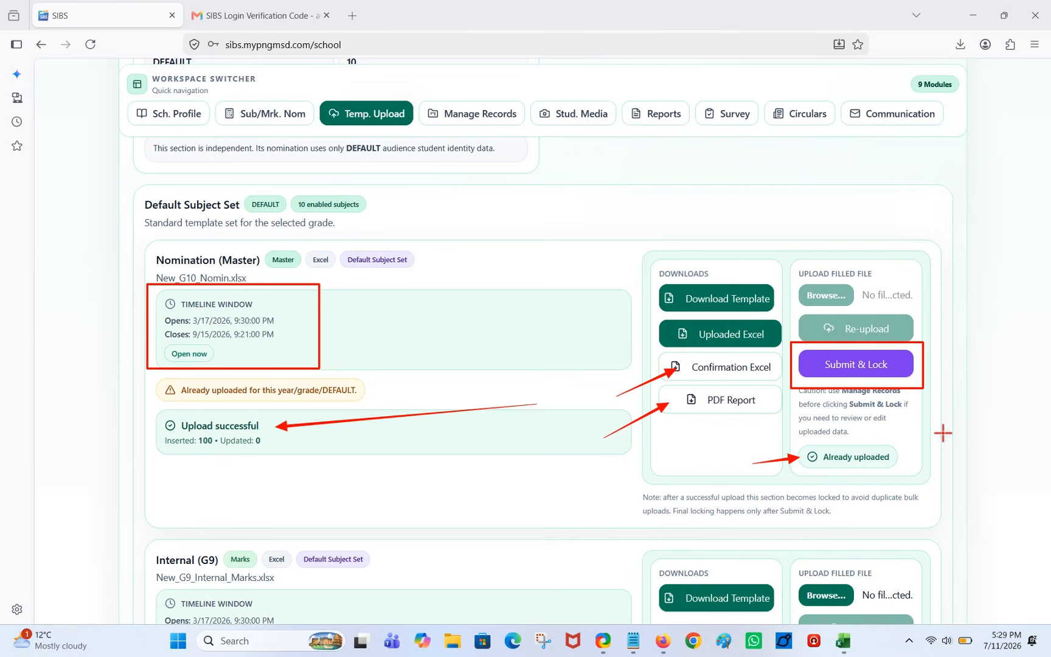
drag(939, 431, 885, 380)
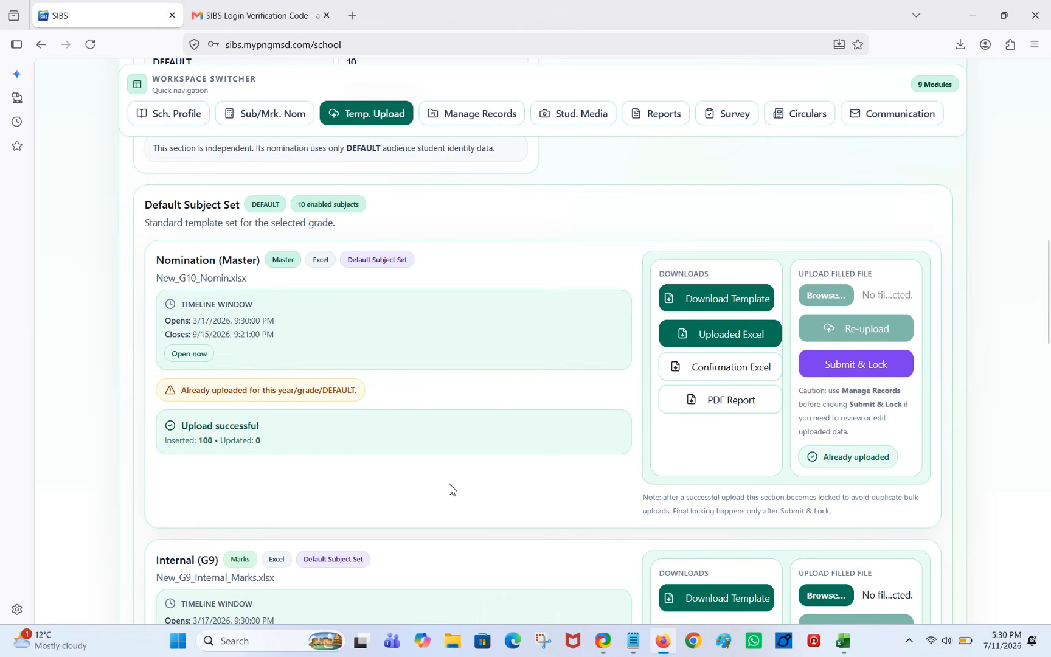
Go to Manage Records and open the first student's profile for editing.
scroll(584, 449, up, 5)
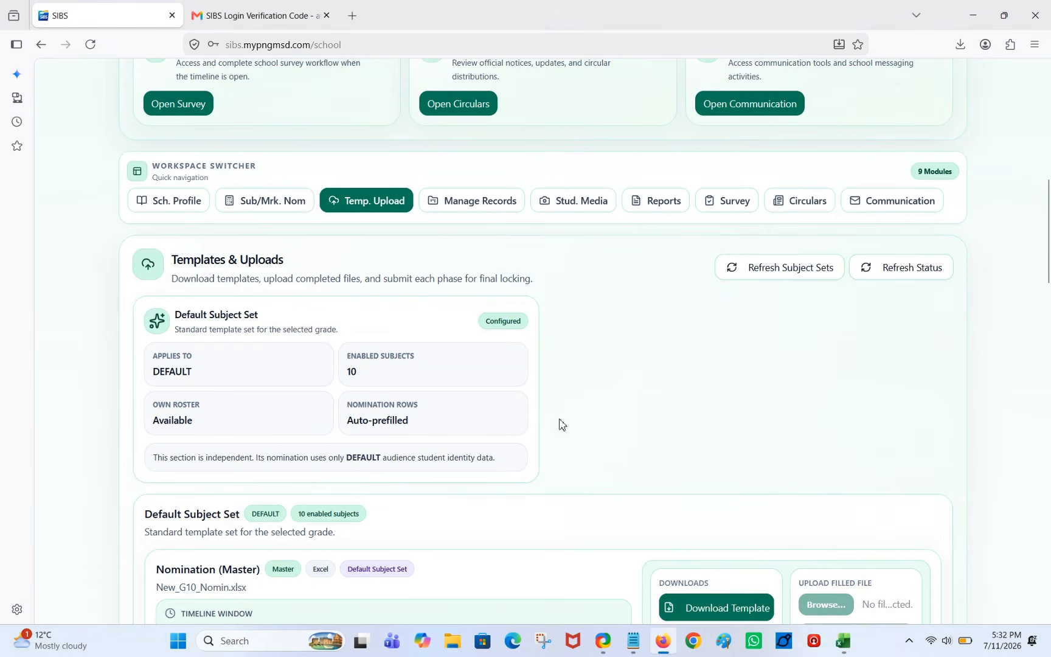
click(480, 203)
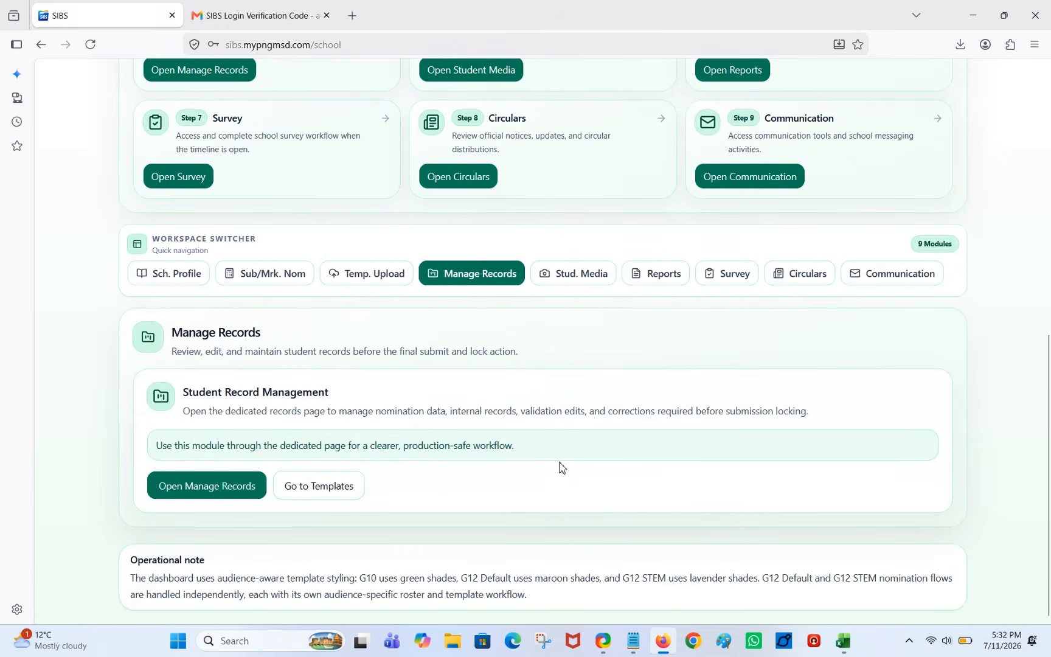
click(225, 491)
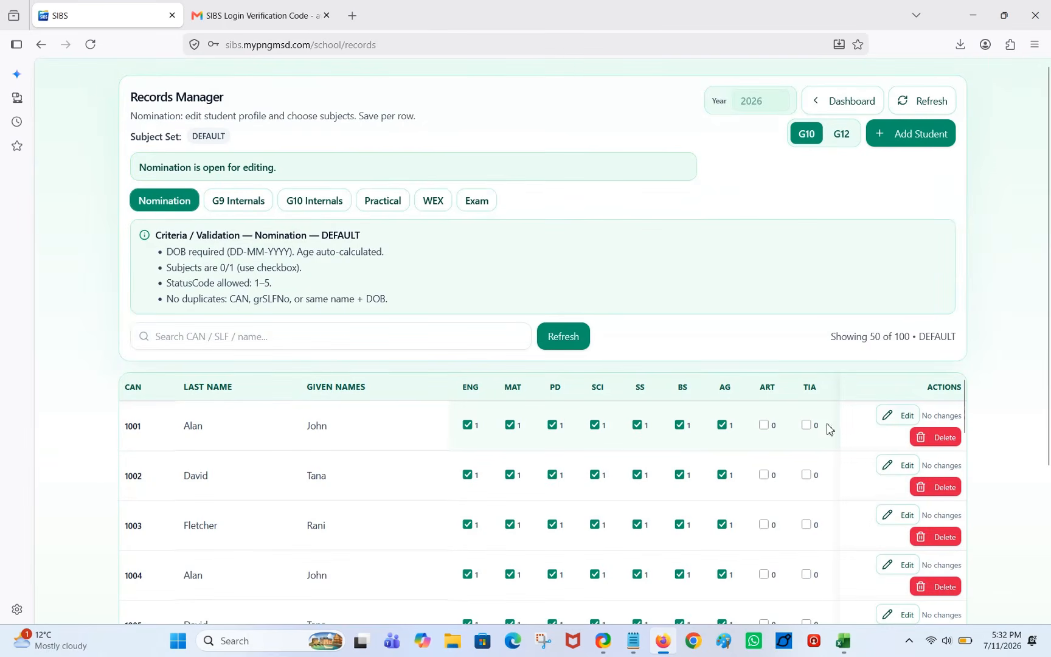
click(901, 416)
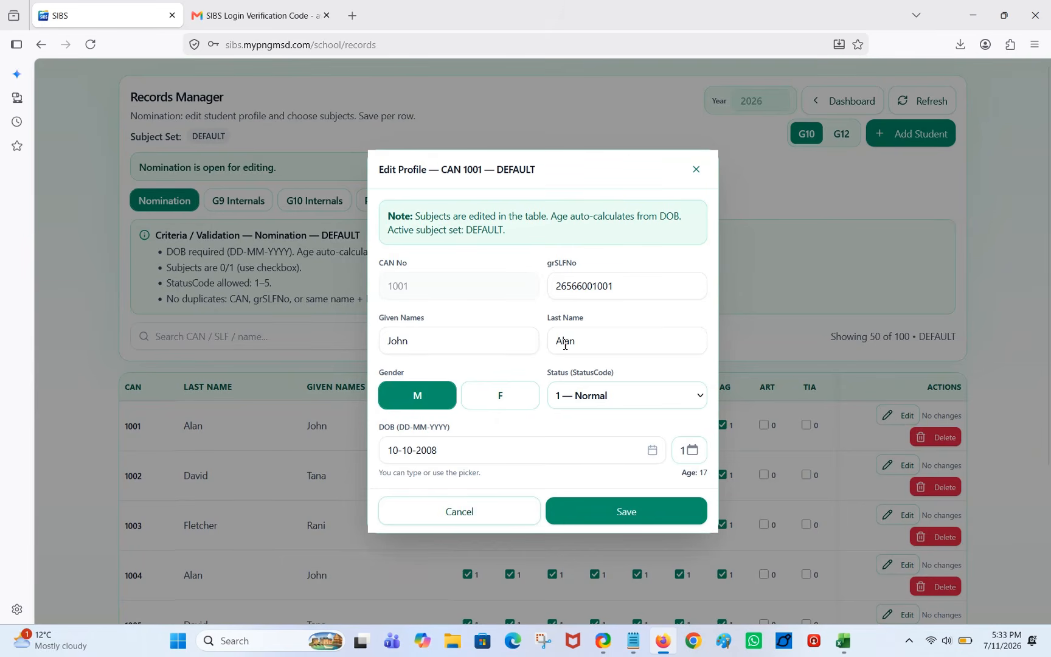
Capture a screenshot of the student edit form and mark it up with annotations.
key(super+shift+s)
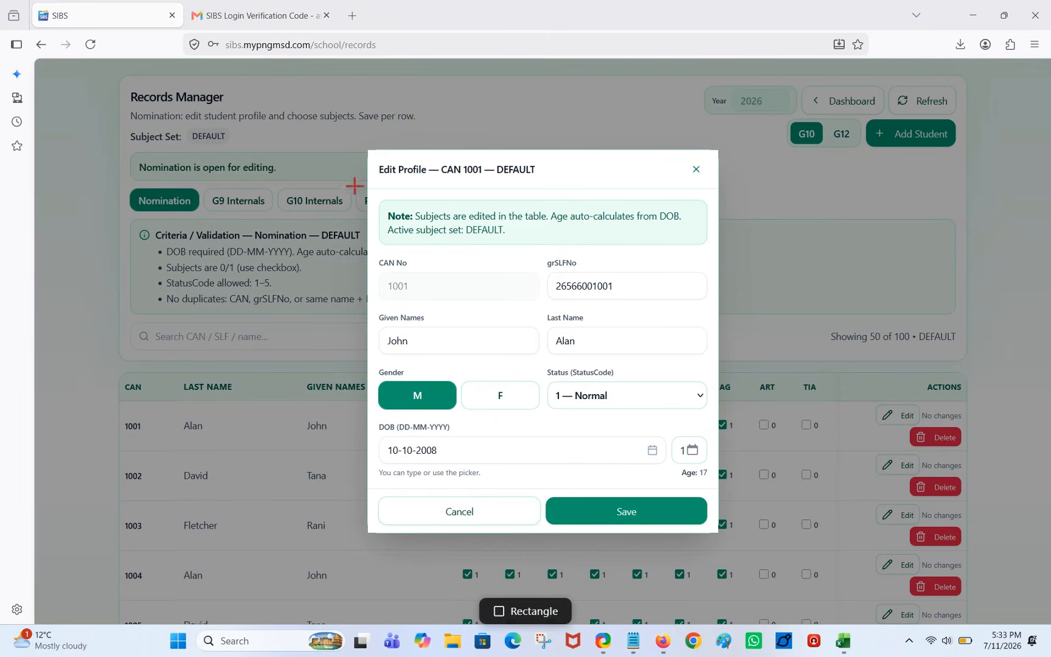
drag(367, 150, 718, 535)
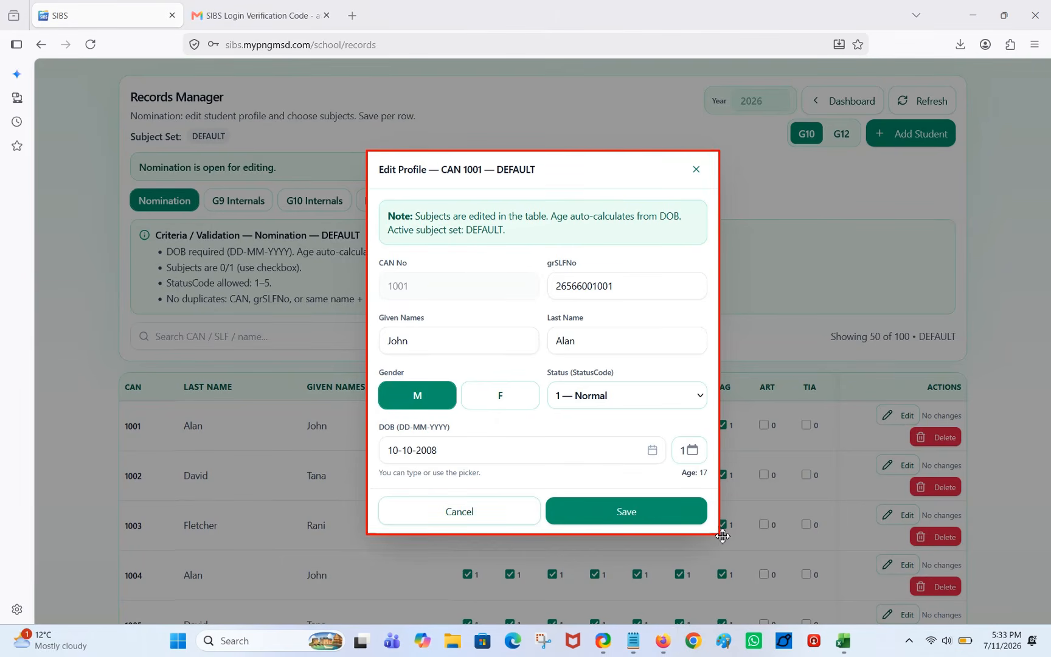
drag(625, 483, 465, 454)
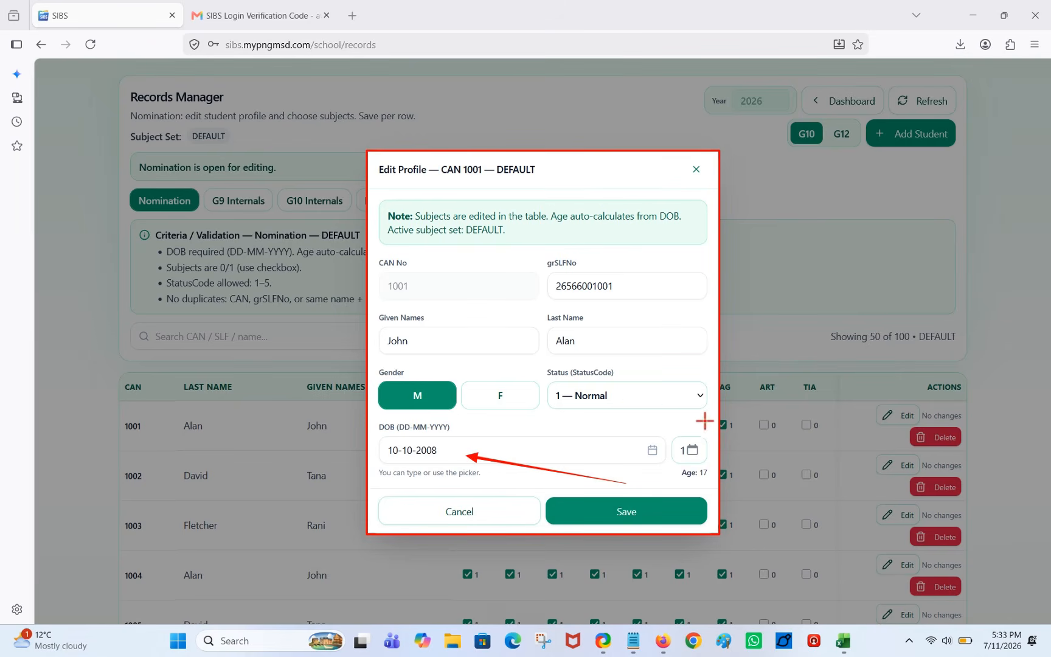
drag(703, 420, 632, 402)
drag(522, 434, 503, 400)
drag(627, 352, 588, 344)
drag(482, 349, 425, 338)
drag(683, 302, 624, 288)
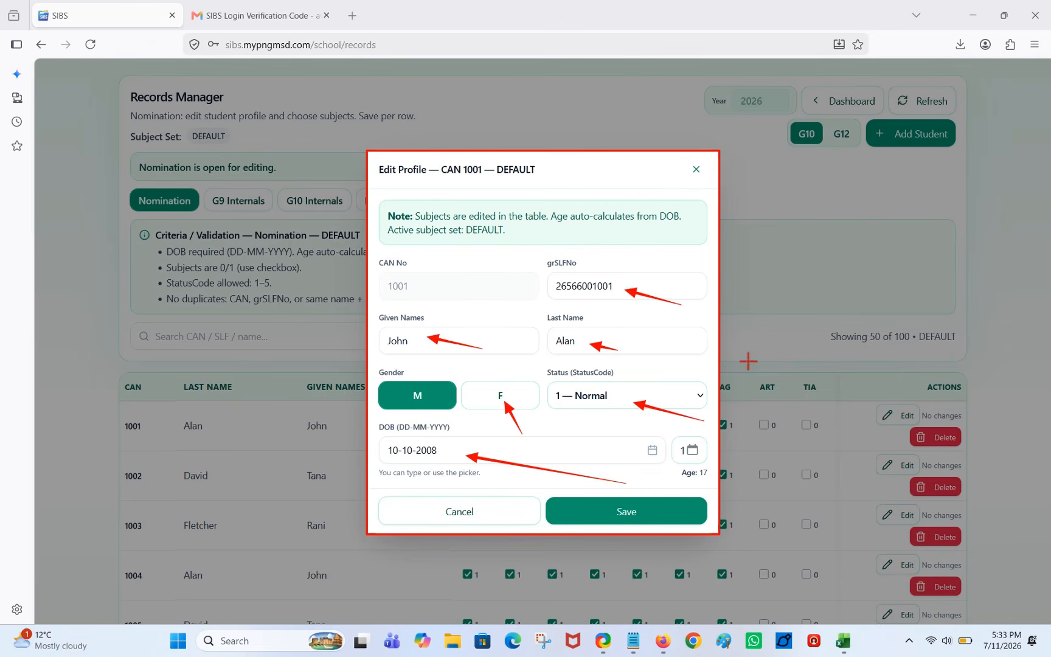
key(Escape)
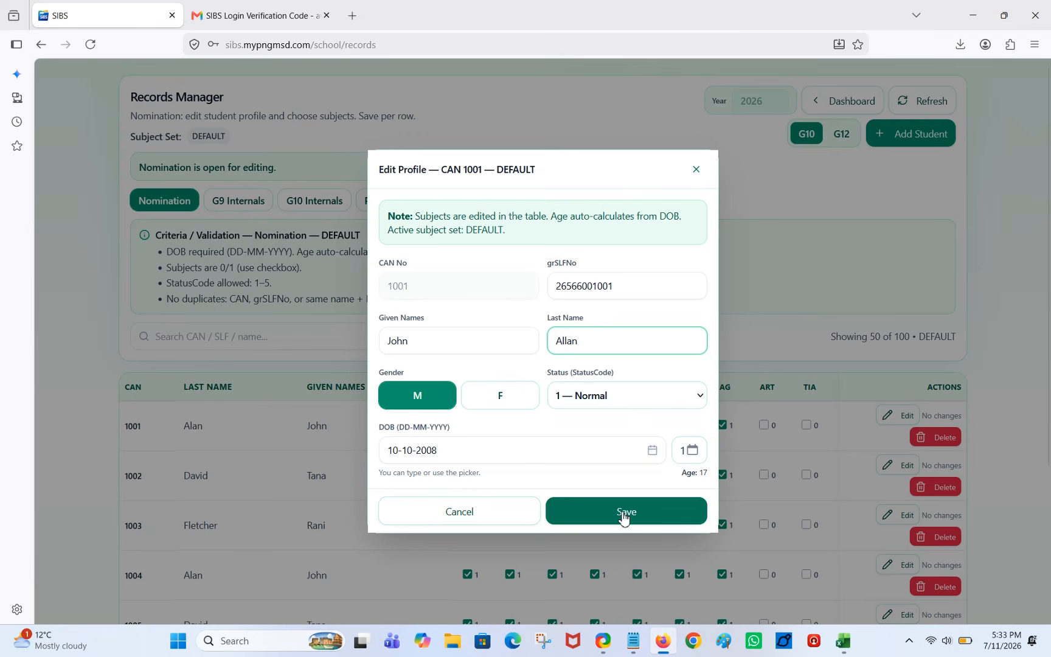
key(r)
mouse_move(545, 490)
mouse_down()
mouse_move(637, 529)
mouse_move(716, 529)
mouse_up()
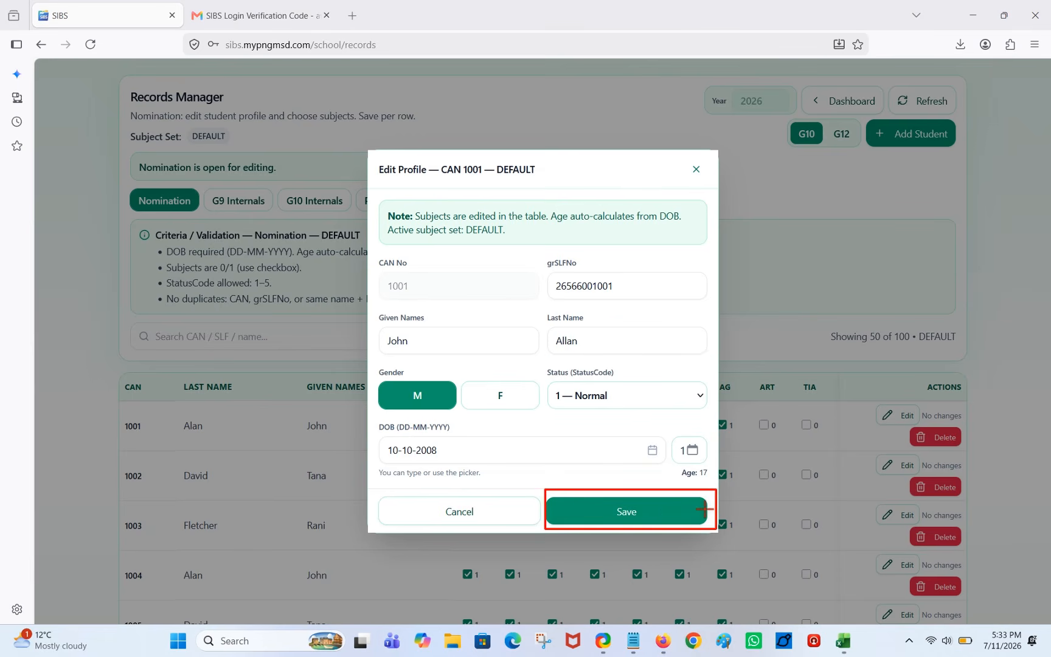
key(a)
key(Escape)
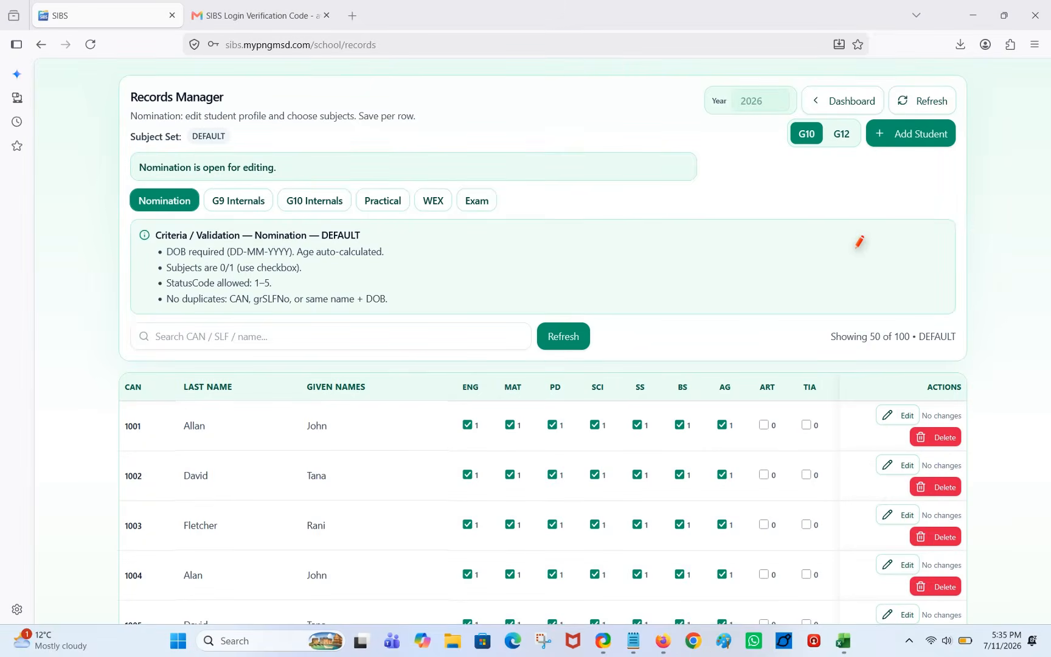
Add annotations to the screenshot of the student form.
key(r)
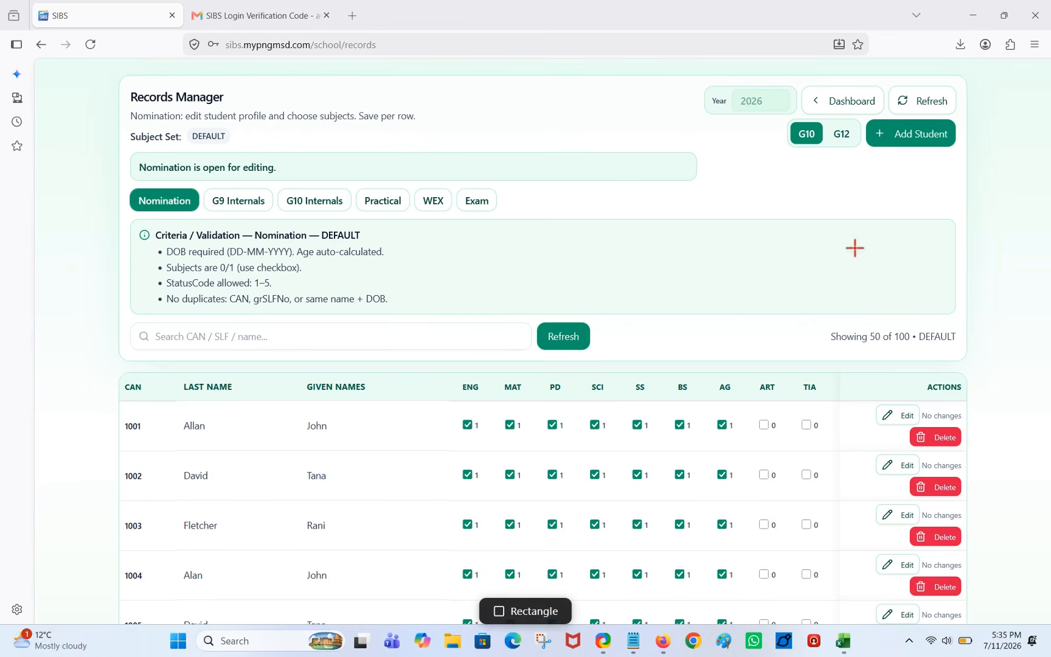
drag(856, 113, 972, 156)
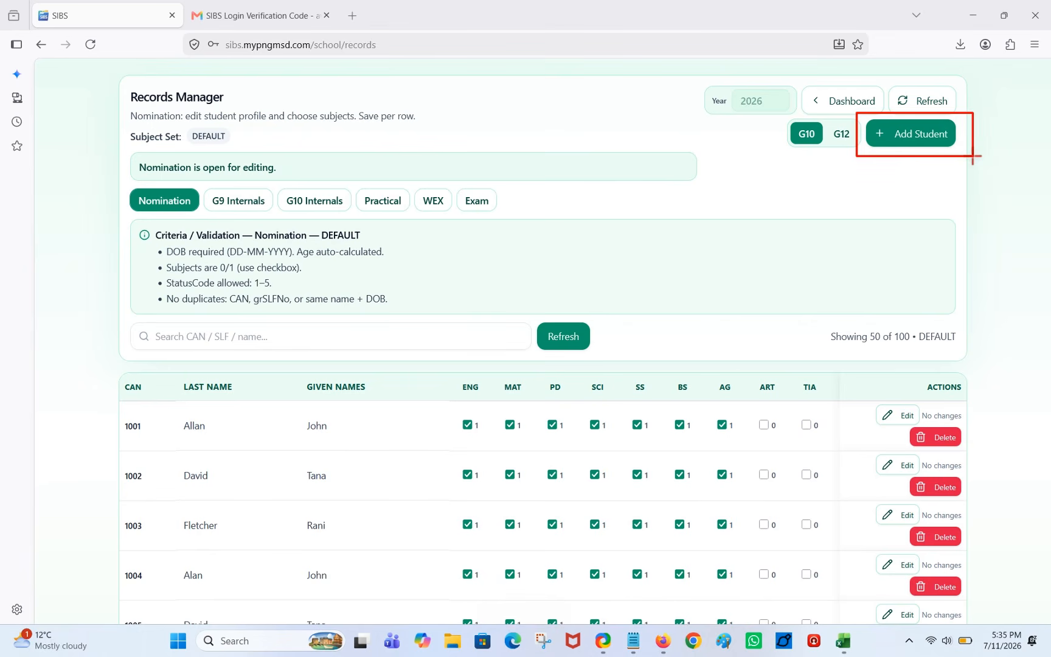
key(a)
drag(900, 201, 899, 163)
key(Escape)
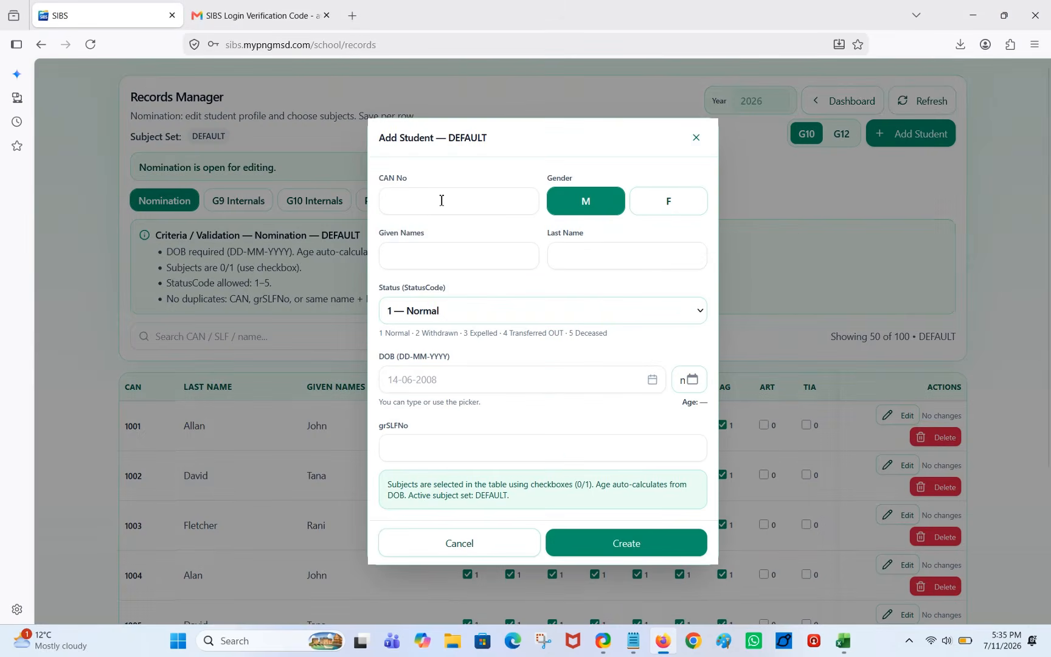
click(441, 200)
text(1)
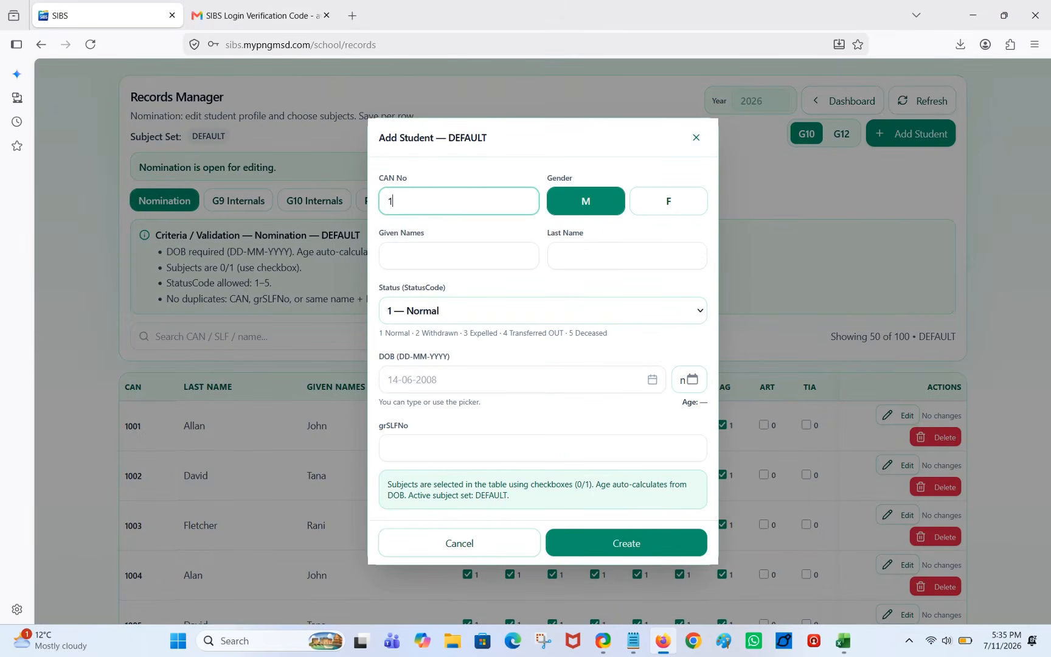
text(101)
click(668, 201)
click(413, 262)
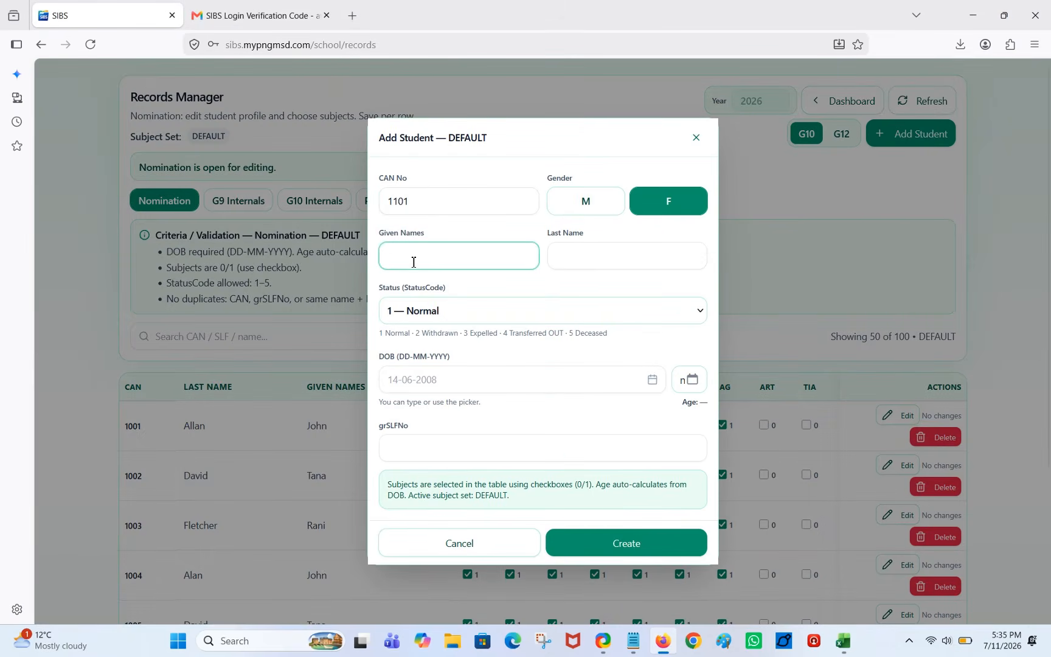
key(Tab)
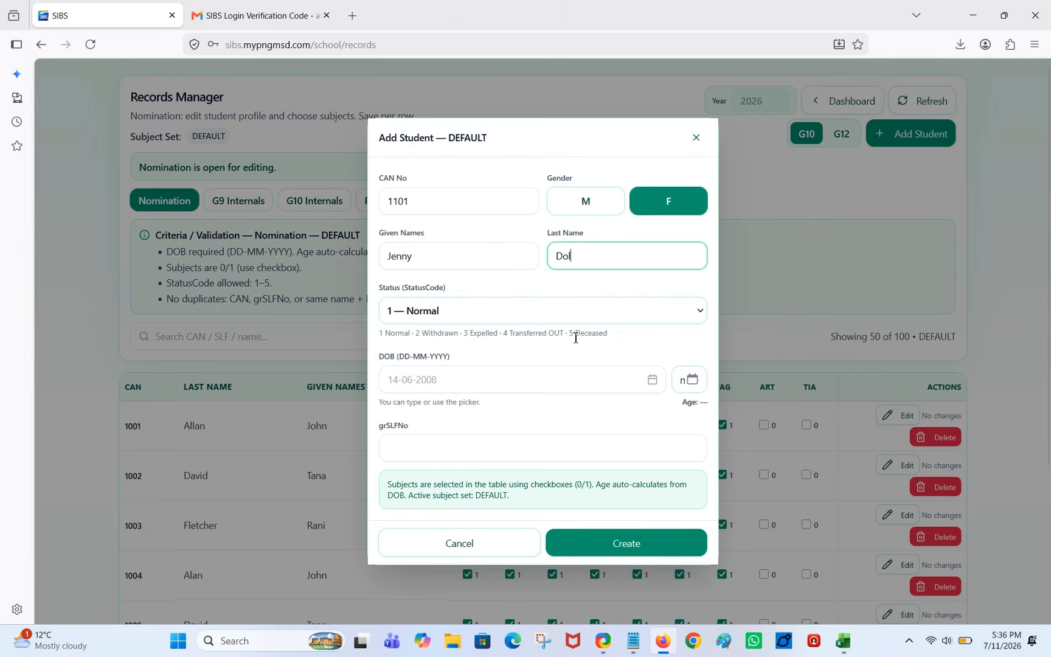
key(Tab)
key(Tab)
text(14-09-2009)
click(478, 450)
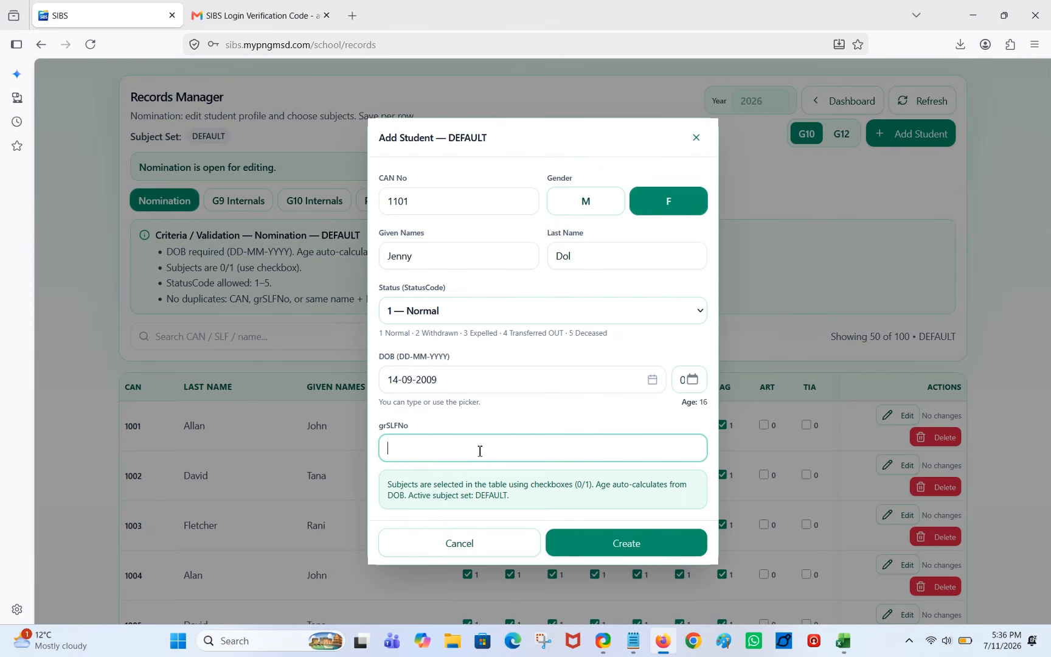
click(645, 545)
click(489, 446)
key(Left)
key(BackSpace)
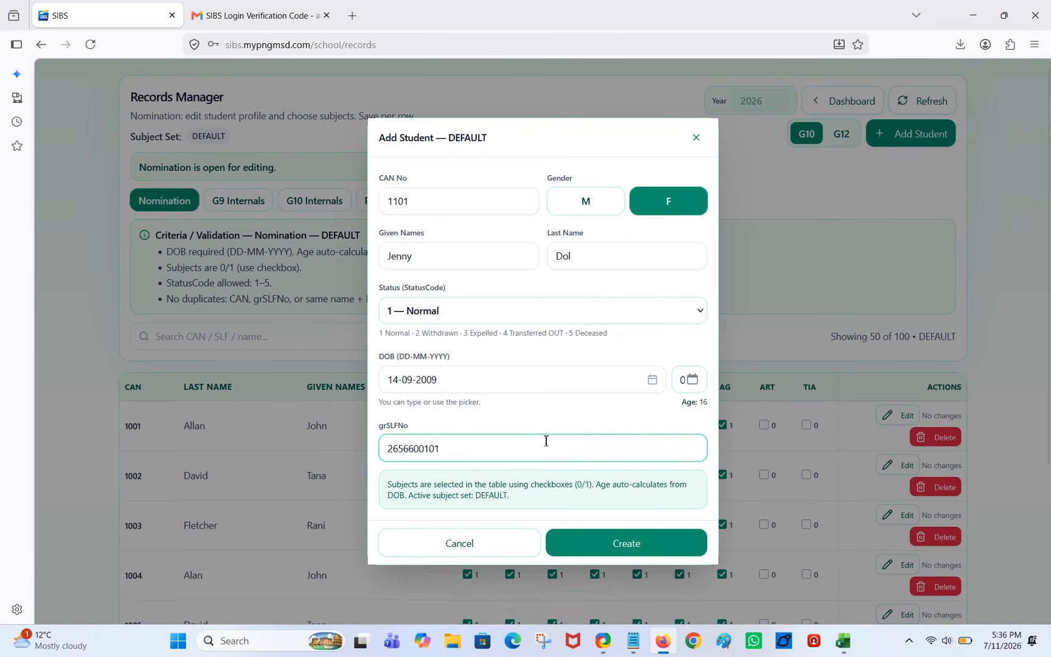
click(626, 543)
scroll(453, 495, down, 20)
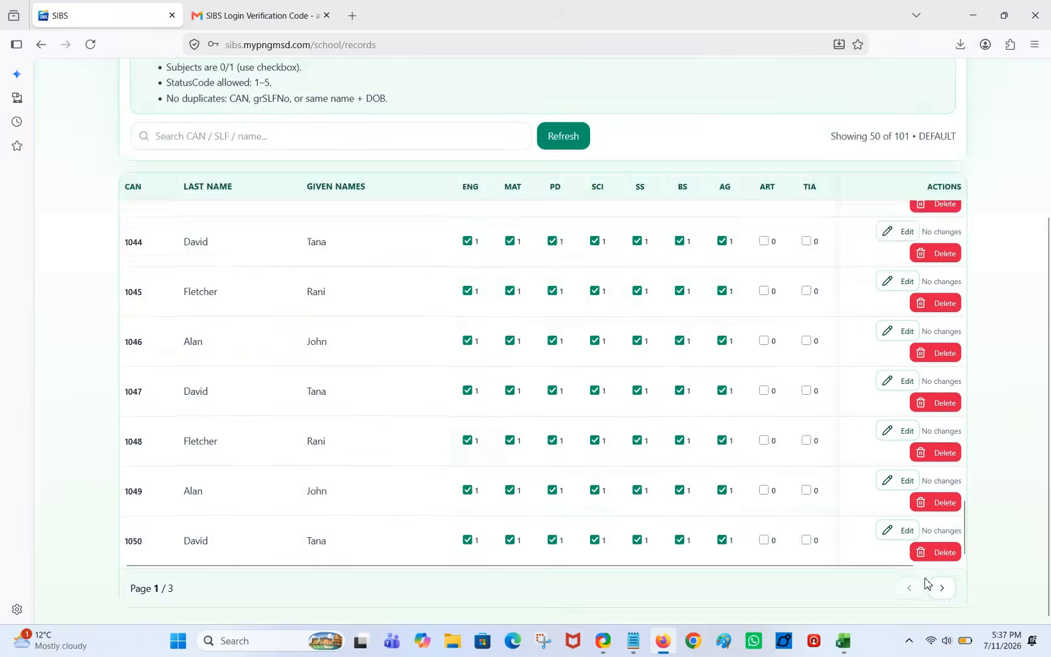
On the last page, tick ENG, MAT, PD, SCI, SS, BS and AG for the new student and save.
click(941, 588)
scroll(944, 423, down, 20)
click(941, 588)
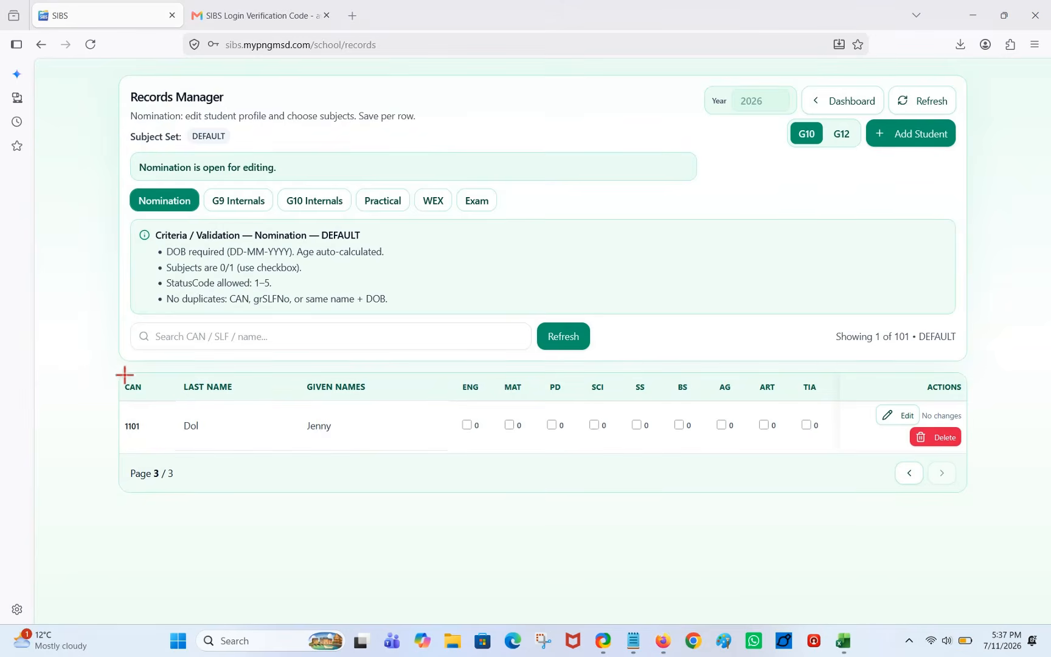
drag(125, 375, 900, 447)
click(467, 425)
click(509, 425)
click(552, 424)
click(594, 425)
click(637, 425)
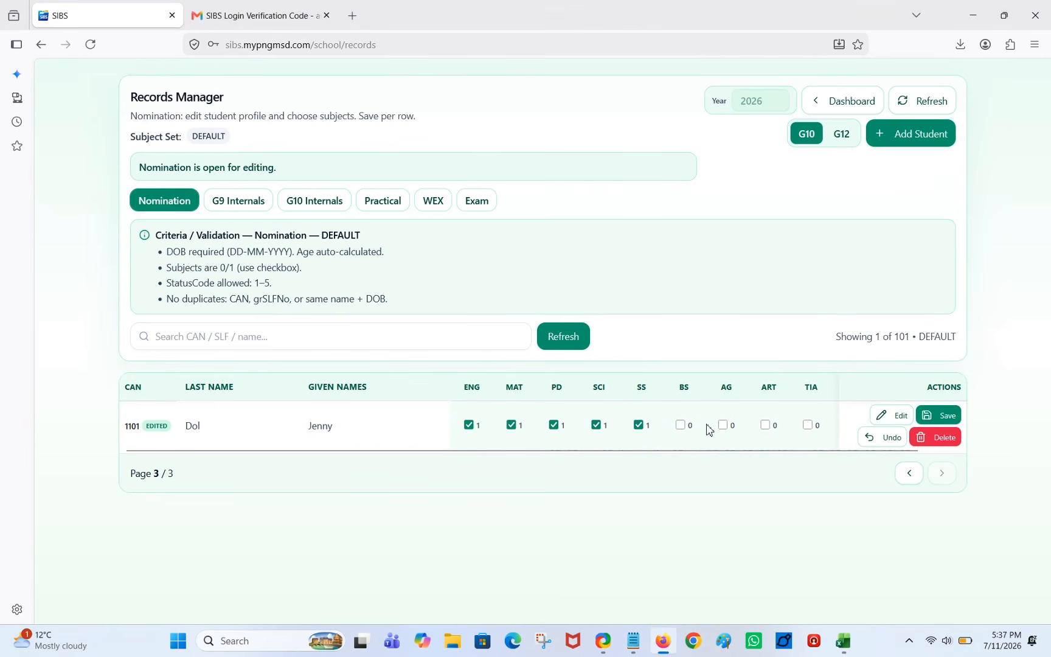
click(680, 425)
click(722, 424)
click(941, 414)
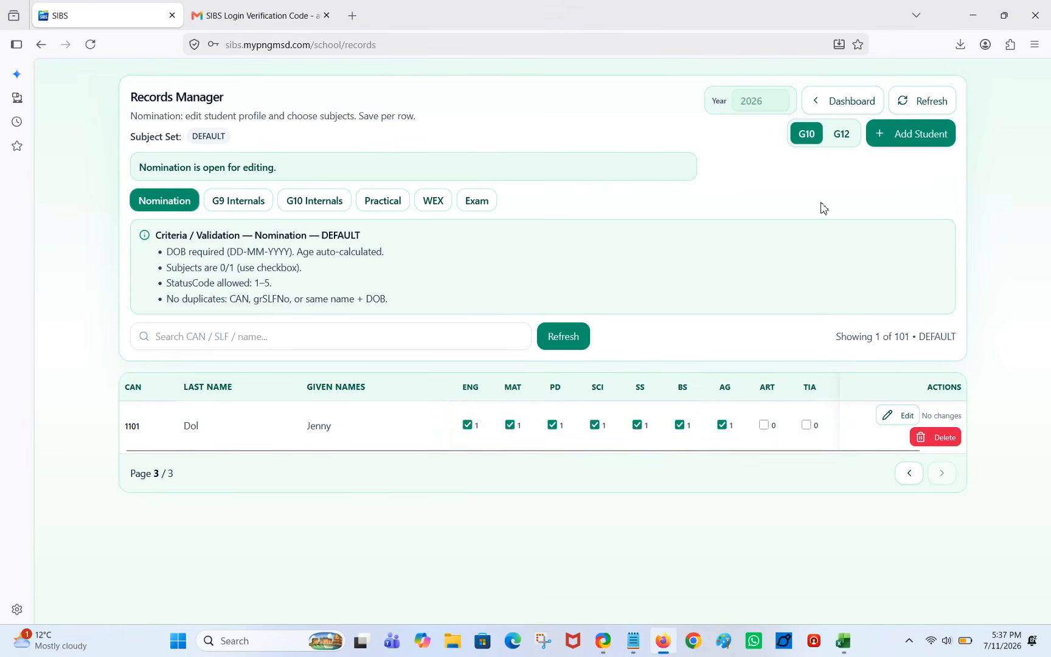
Return to the School Admin Dashboard and review the G10 nomination status.
click(846, 109)
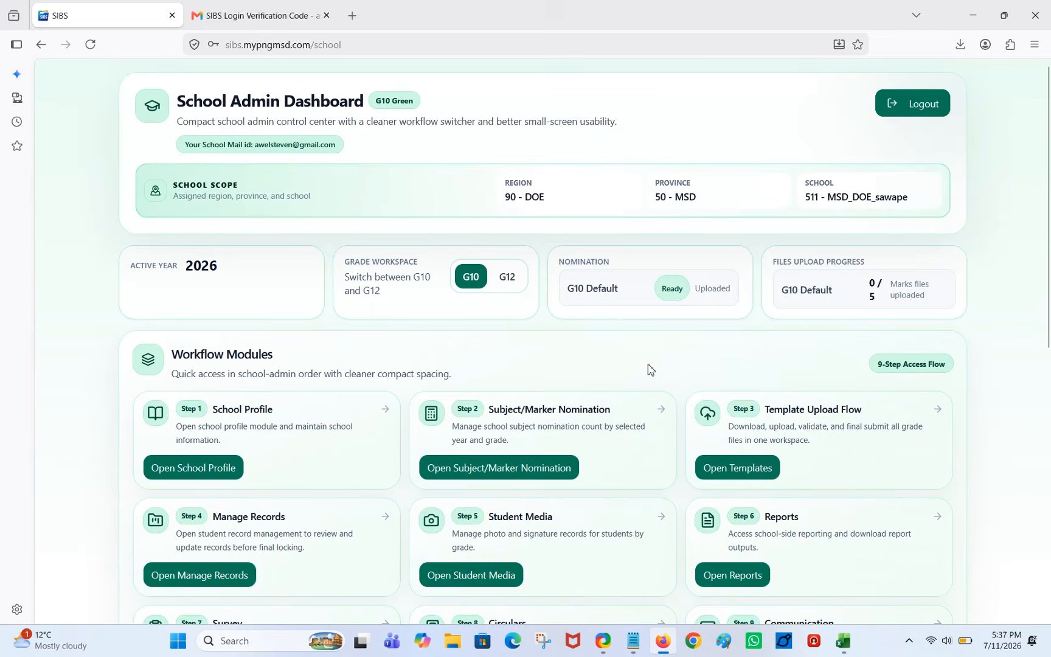
scroll(647, 371, down, 2)
scroll(645, 370, up, 2)
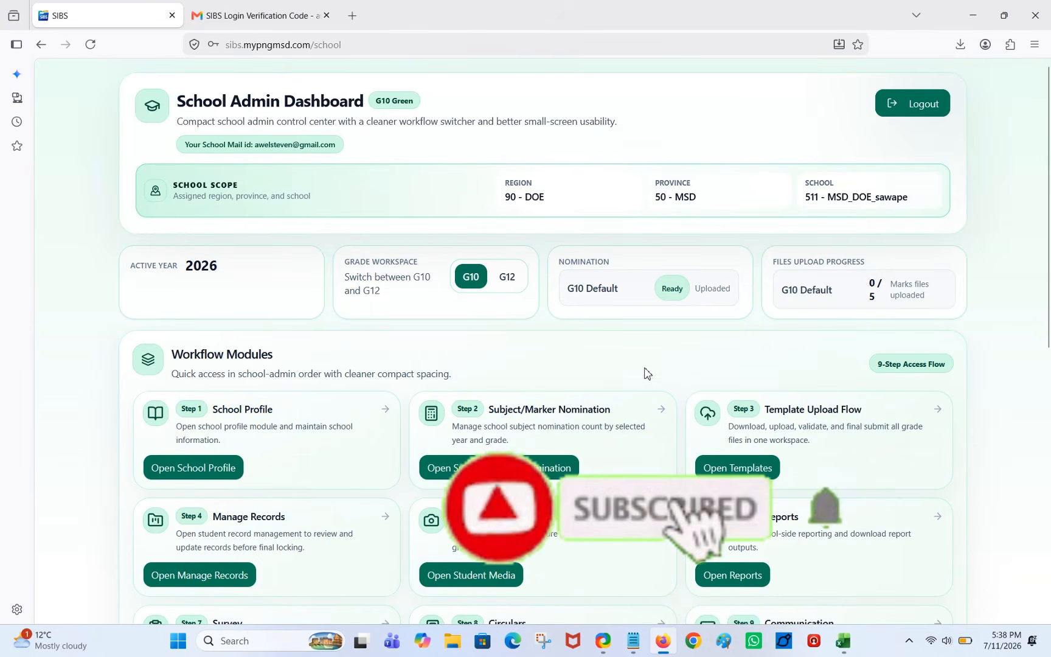
click(909, 642)
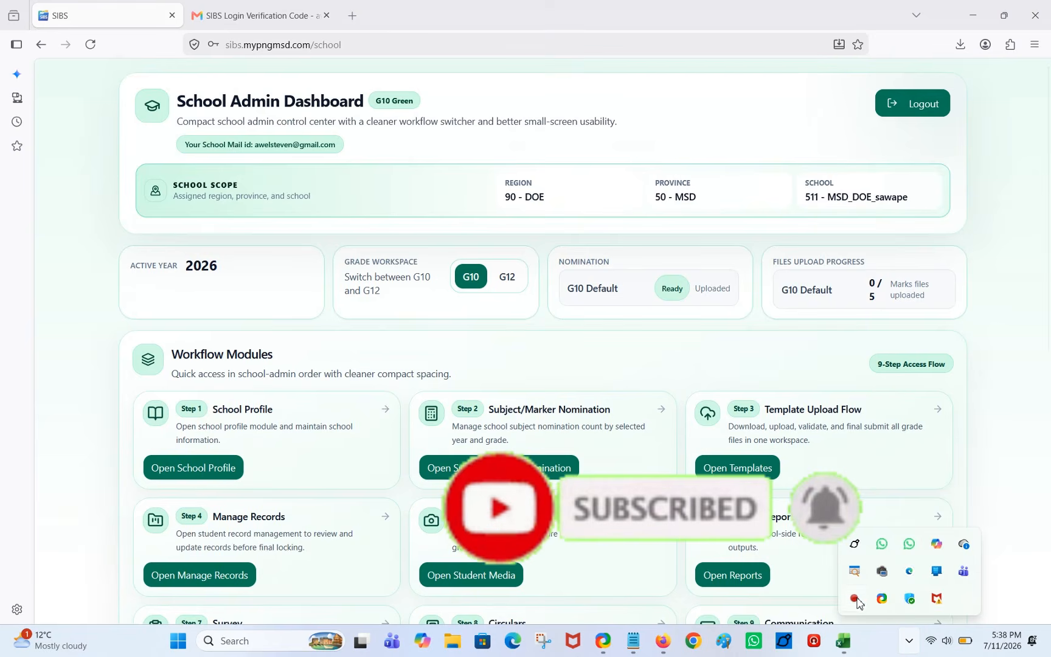